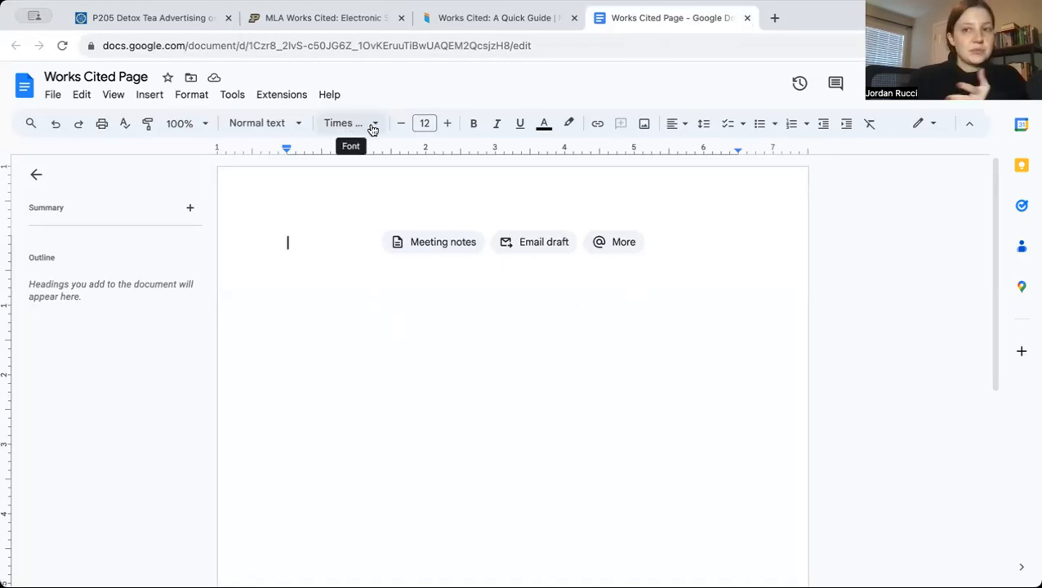
# Review the core elements in the MLA quick guide and Purdue OWL's sample entries for an article from an online database
pyautogui.click(512, 19)
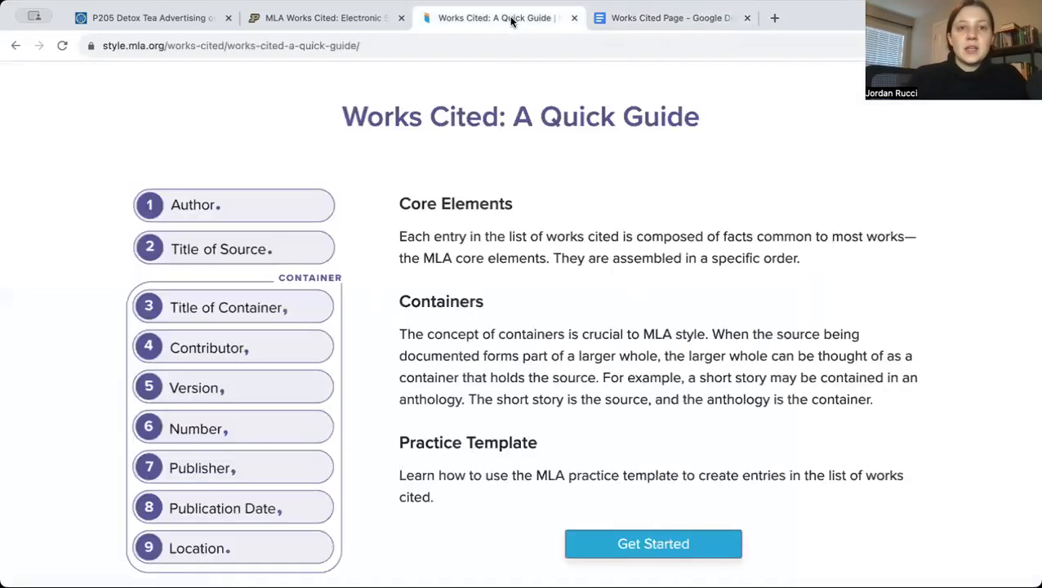
pyautogui.scroll(2, 562, 183)
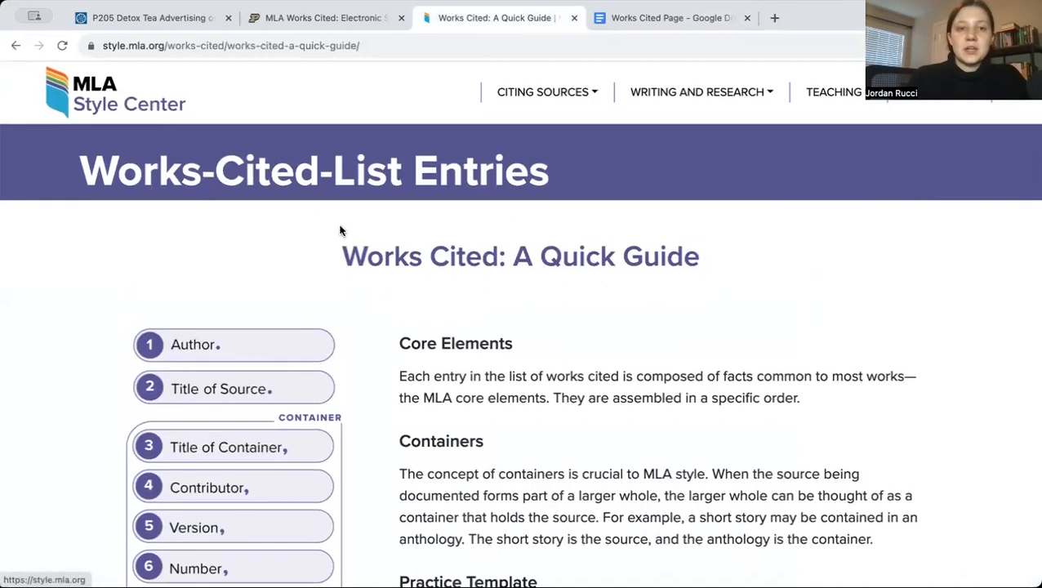
pyautogui.scroll(-2, 573, 326)
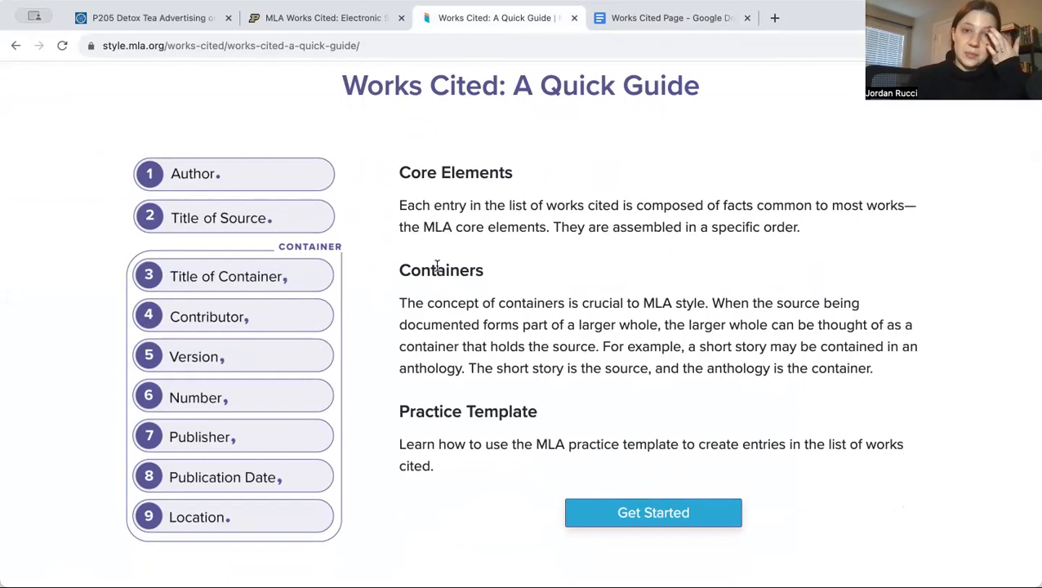
pyautogui.click(306, 27)
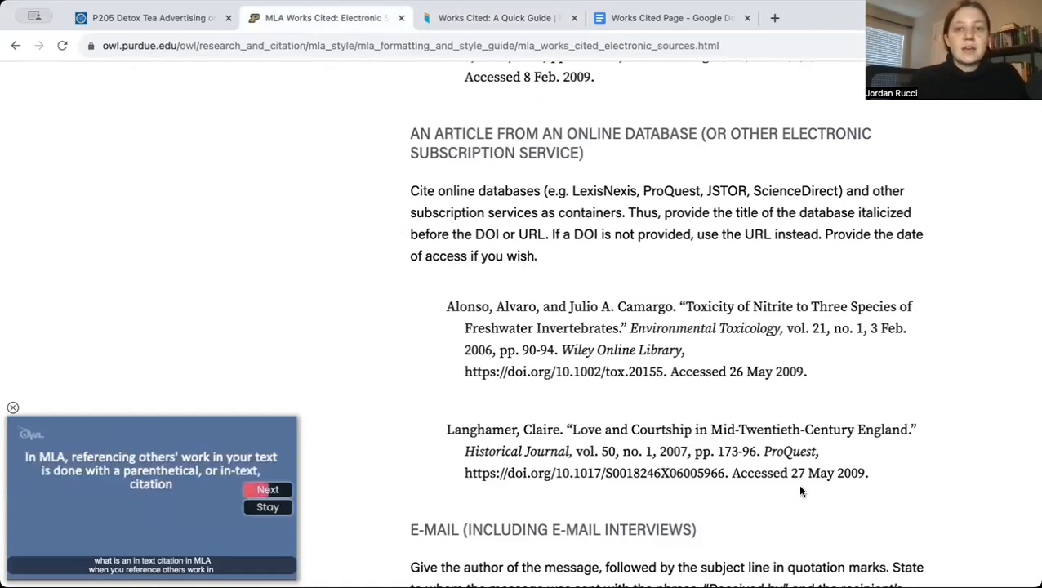
pyautogui.scroll(1, 800, 490)
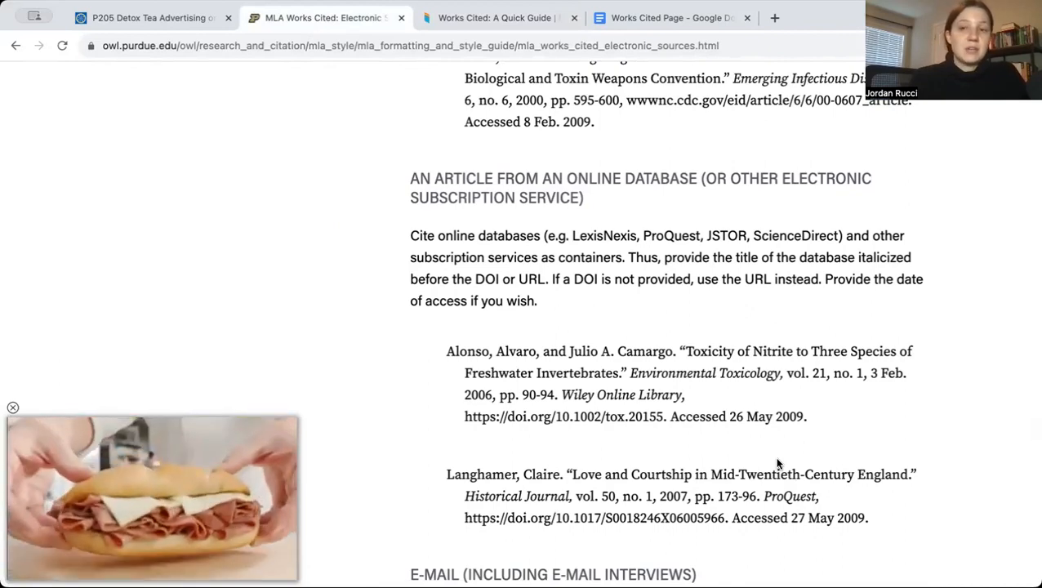
pyautogui.scroll(15, 777, 464)
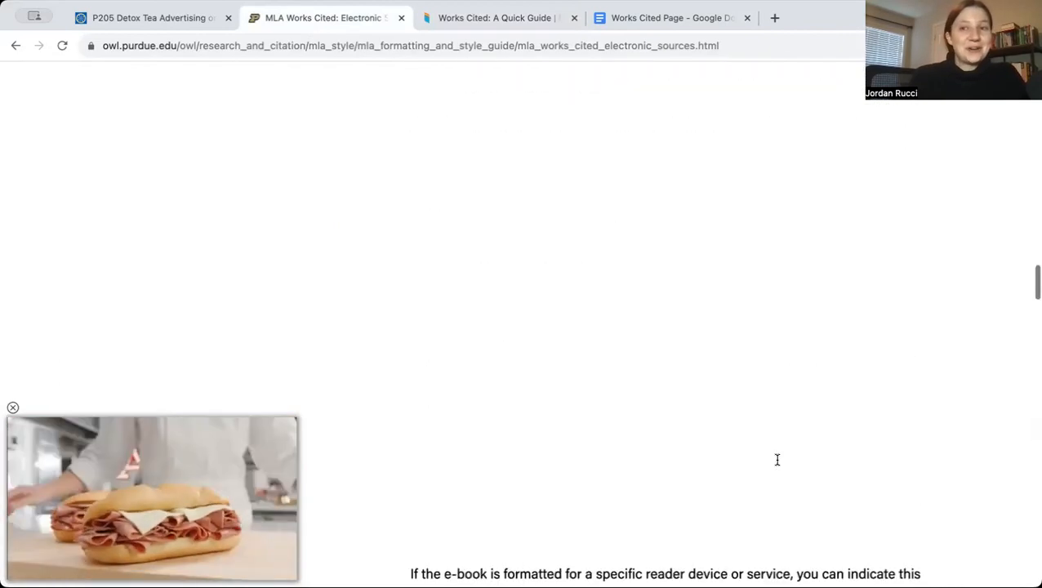
pyautogui.scroll(-10, 777, 463)
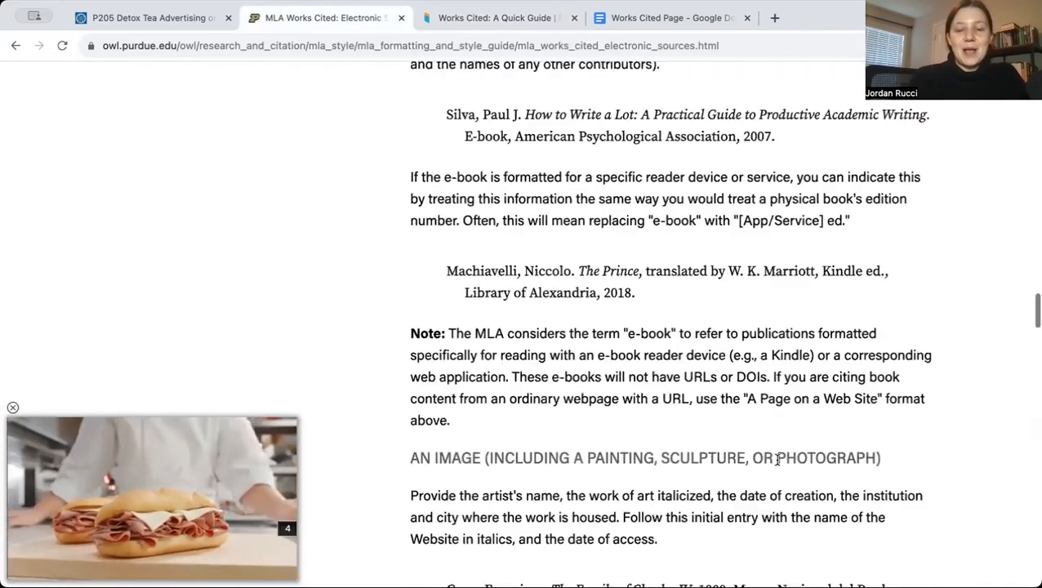
pyautogui.scroll(-6, 777, 459)
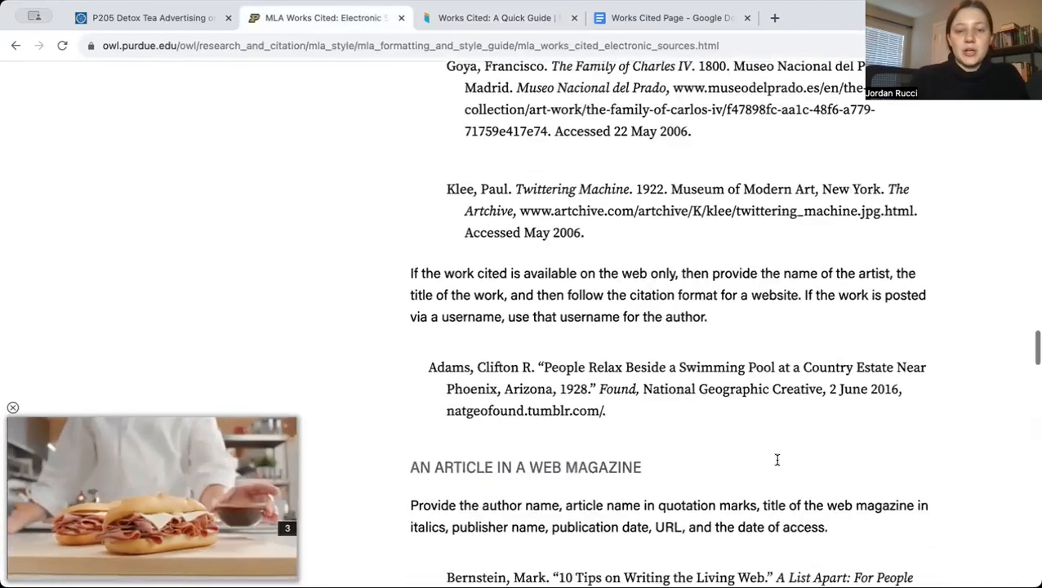
pyautogui.scroll(-4, 778, 458)
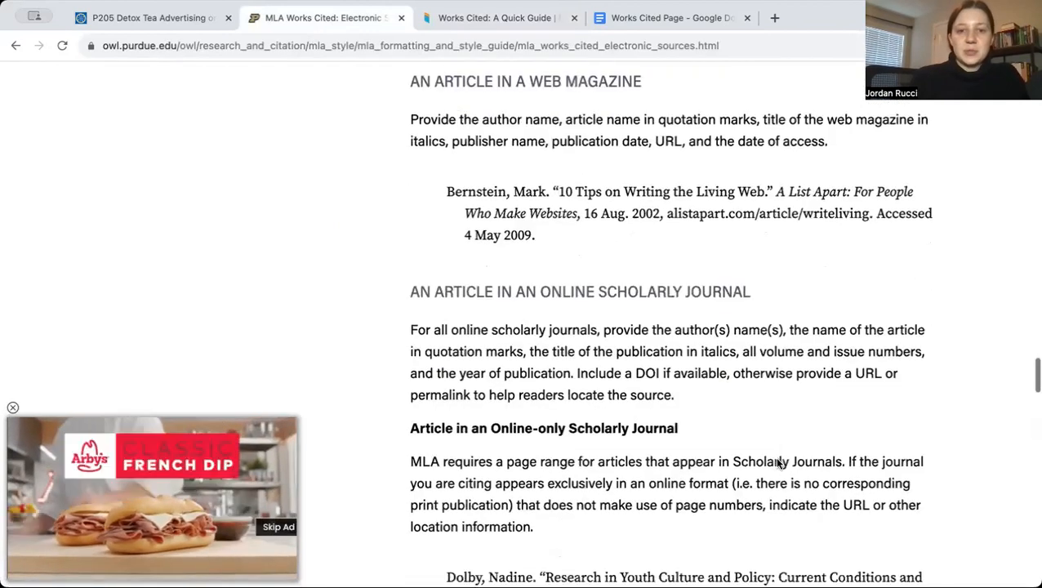
pyautogui.scroll(-8, 777, 461)
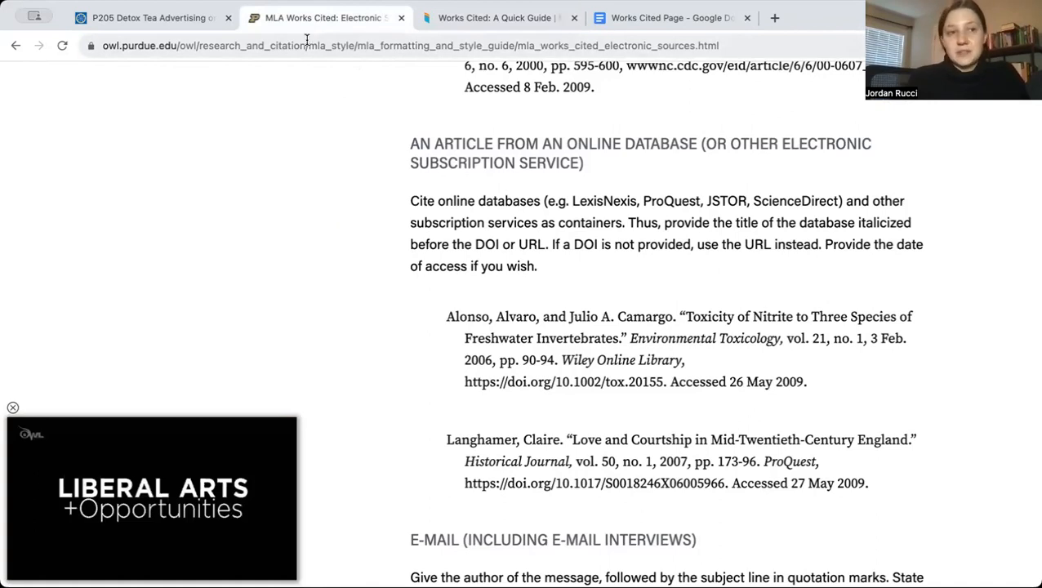
# Examine the detox tea article's library record for its authors, title and journal details, comparing it with the Purdue OWL sample entry
pyautogui.click(176, 26)
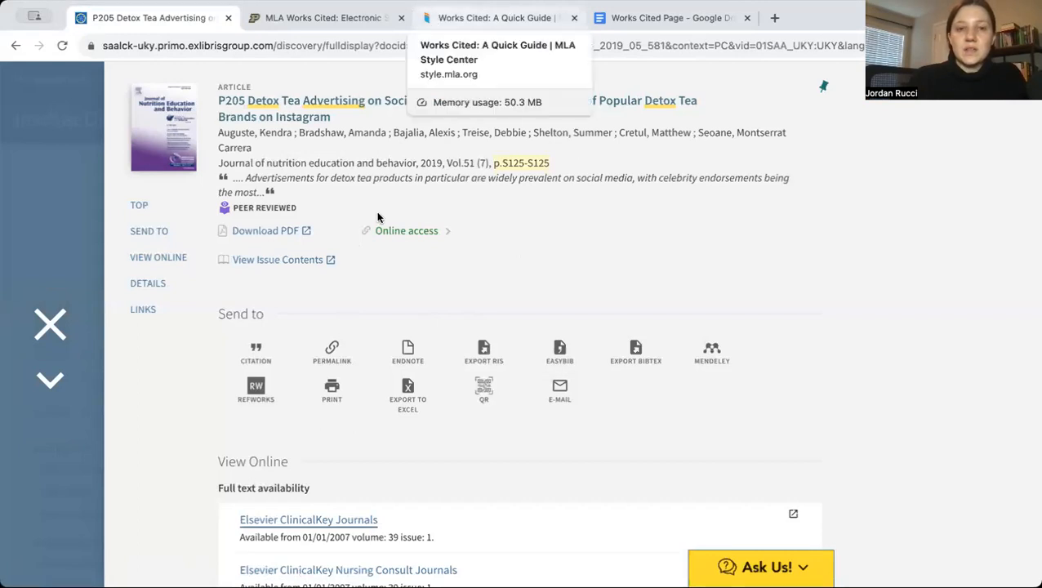
pyautogui.click(325, 14)
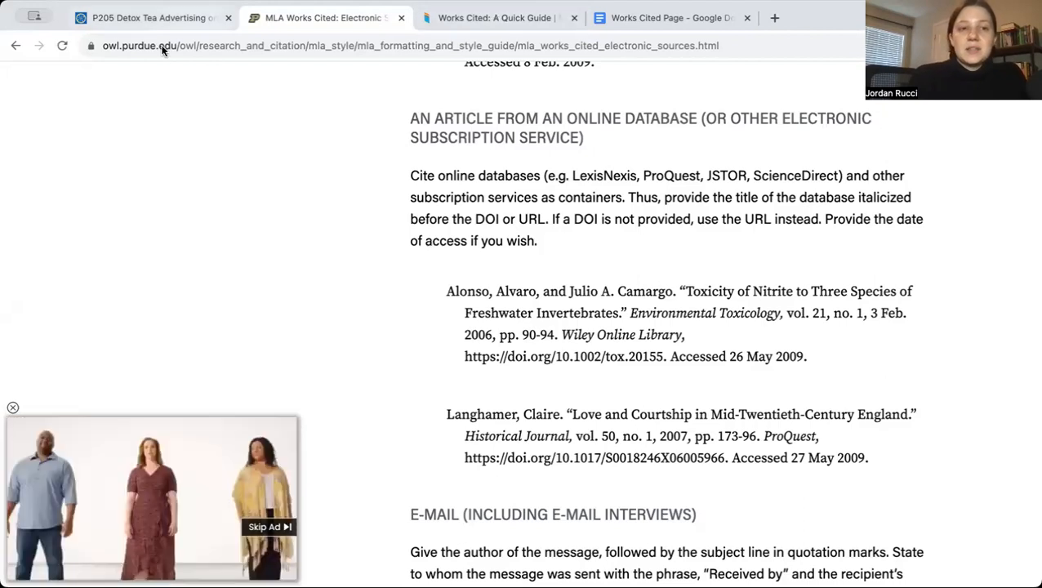
pyautogui.click(165, 18)
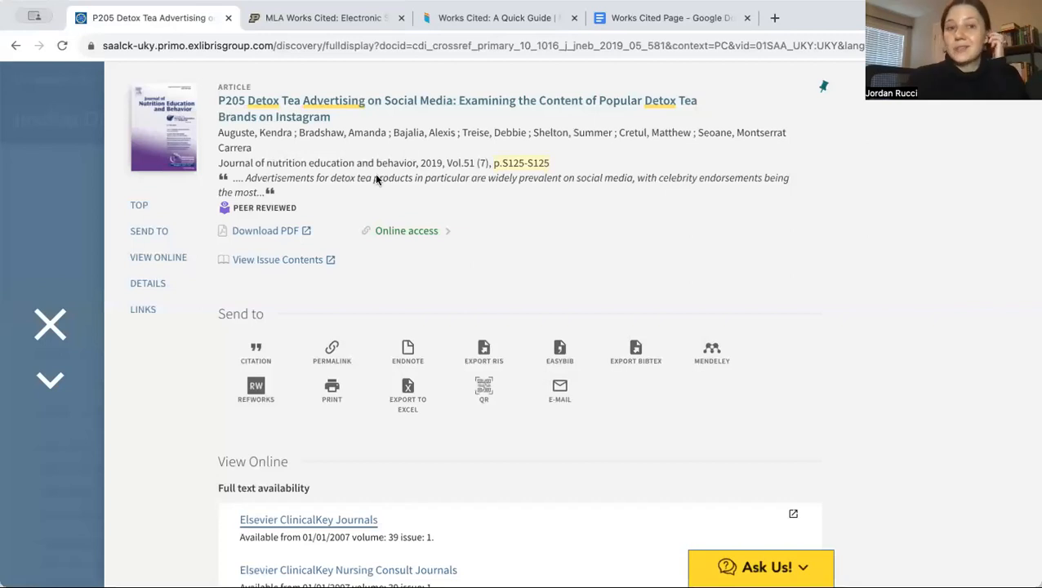
pyautogui.moveTo(256, 150); pyautogui.dragTo(220, 132)
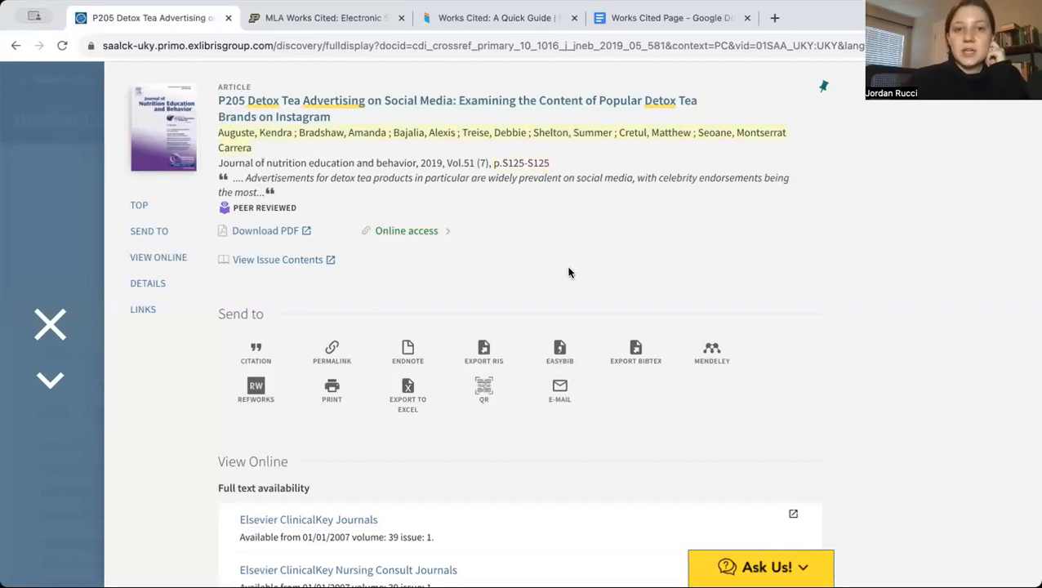
pyautogui.scroll(-1, 569, 273)
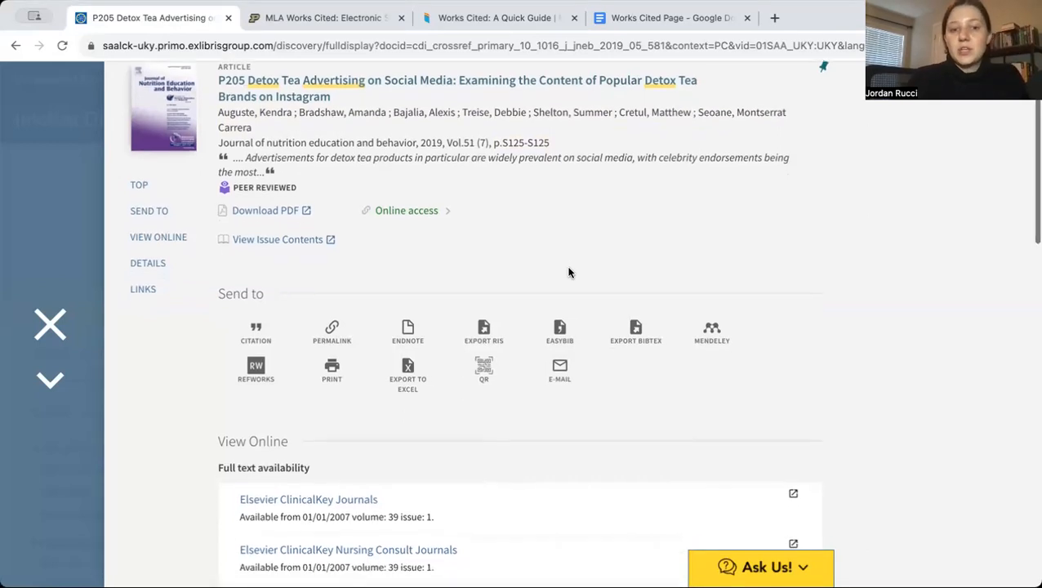
pyautogui.scroll(-5, 569, 273)
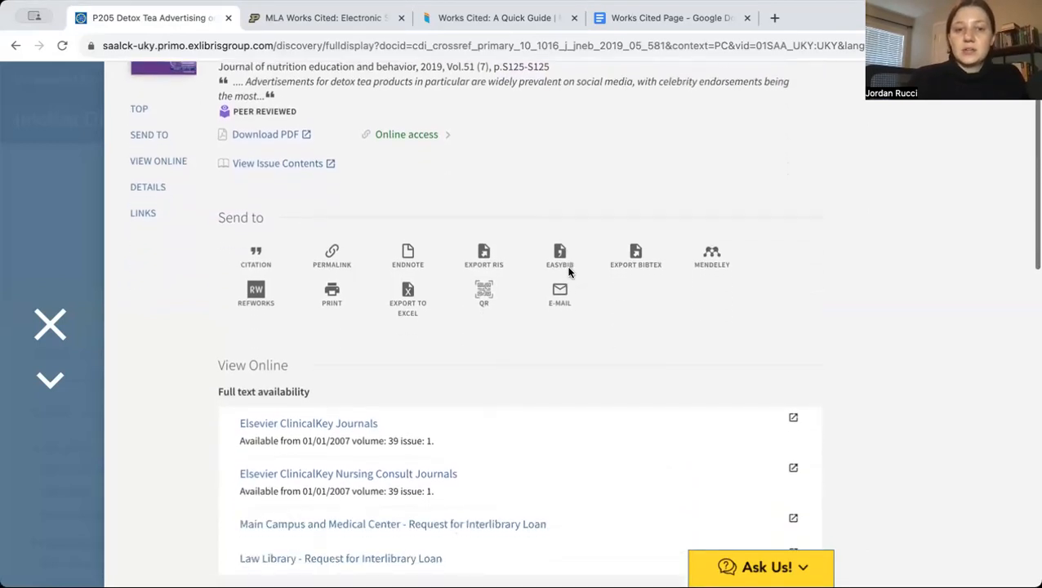
pyautogui.scroll(-5, 569, 272)
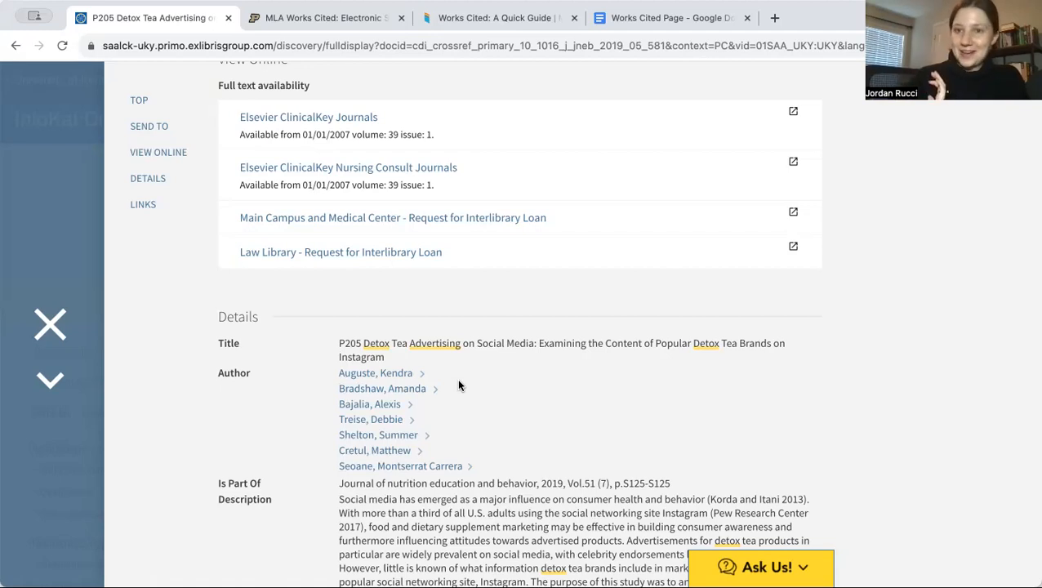
pyautogui.scroll(-1, 394, 359)
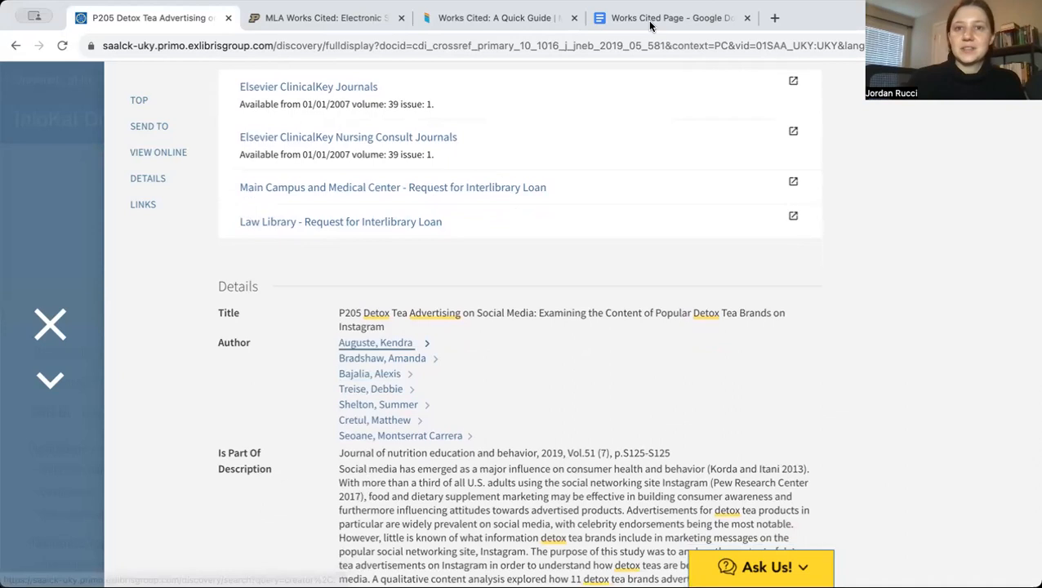
# Start the entry in the Works Cited Page document with the first author's name, last name first
pyautogui.click(650, 20)
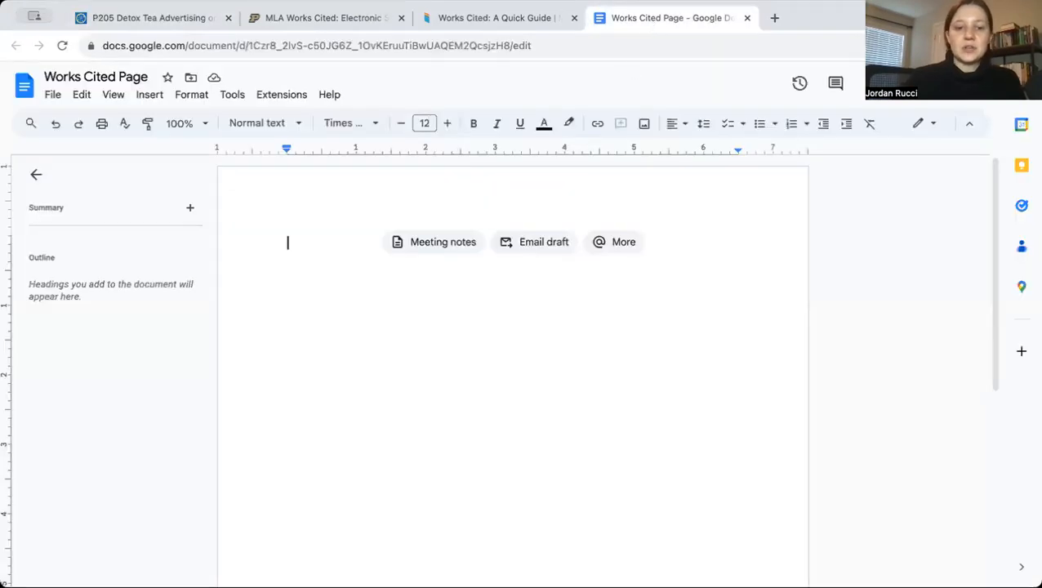
pyautogui.write('August, Kendra')
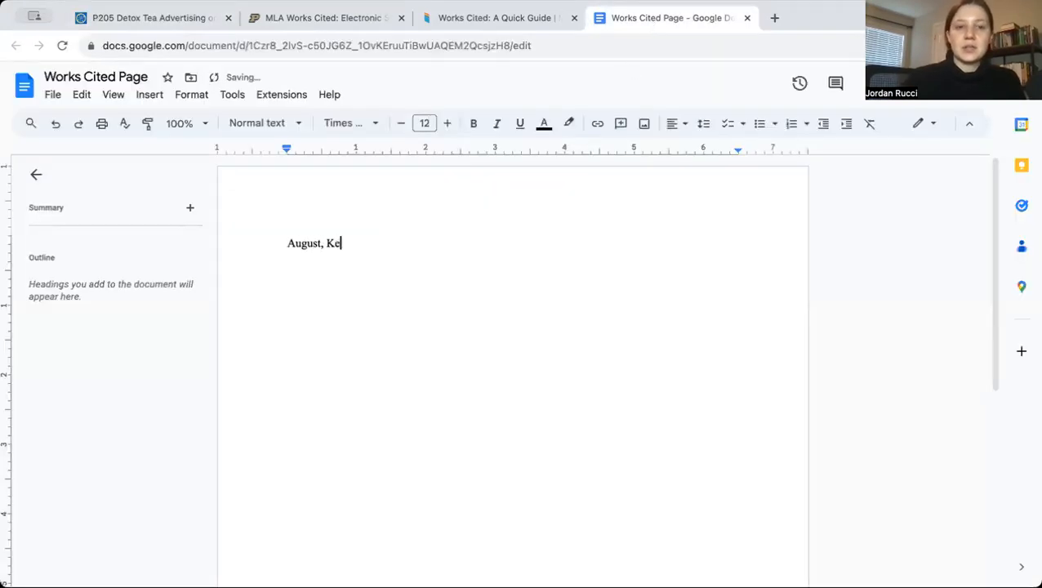
# Enlarge the document zoom to 150% and add ", et. al." after the first author's name
pyautogui.click(201, 124)
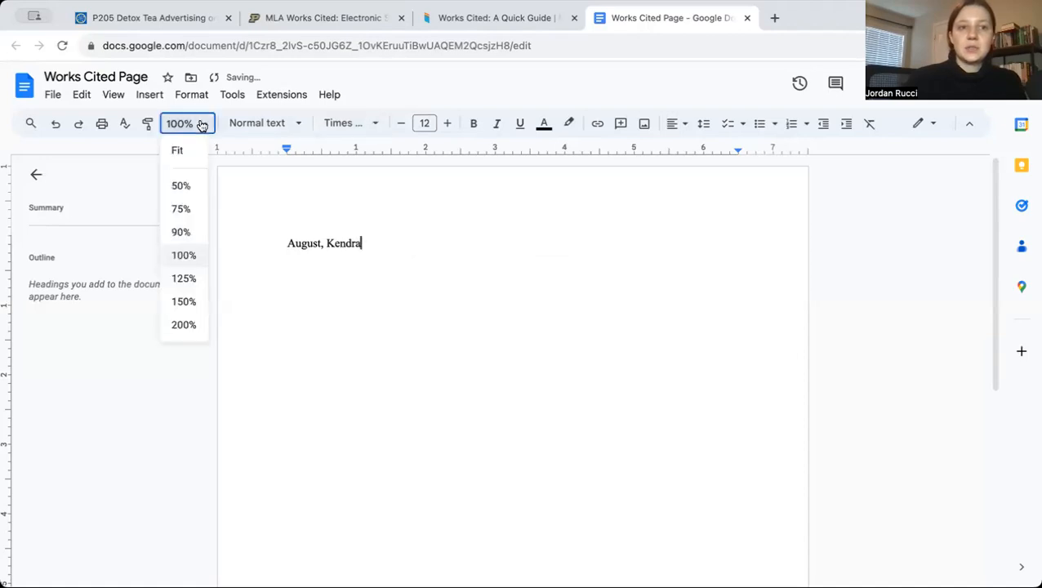
pyautogui.click(182, 282)
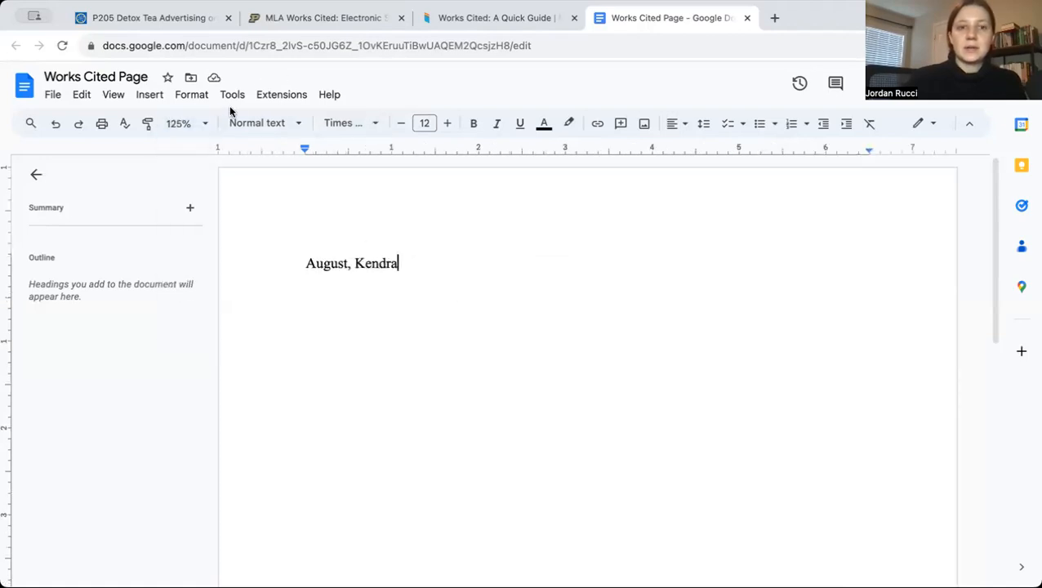
pyautogui.click(196, 119)
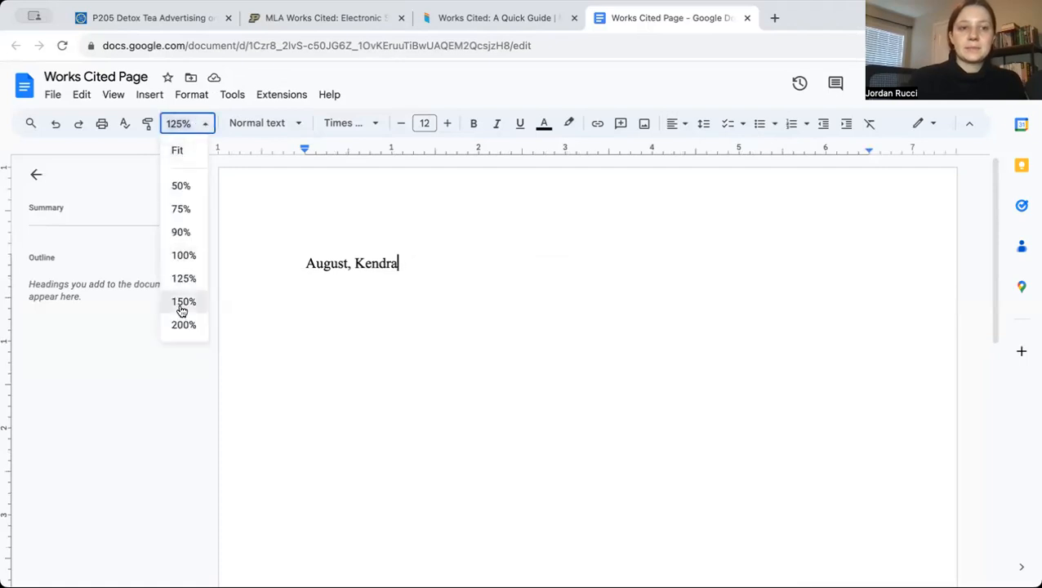
pyautogui.write(', et. al.')
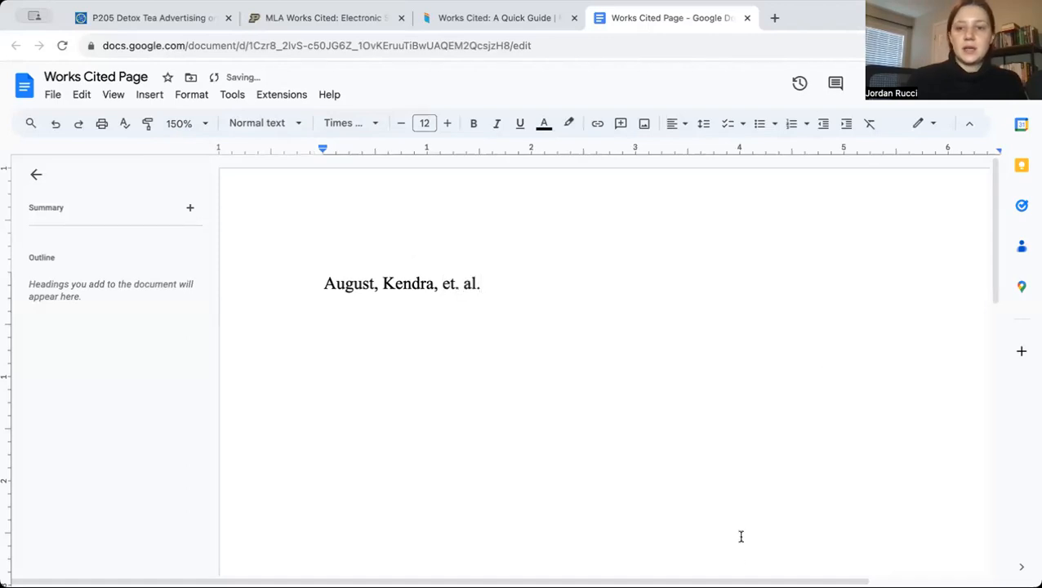
pyautogui.hscroll(2, 738, 535)
pyautogui.hscroll(2, 902, 551)
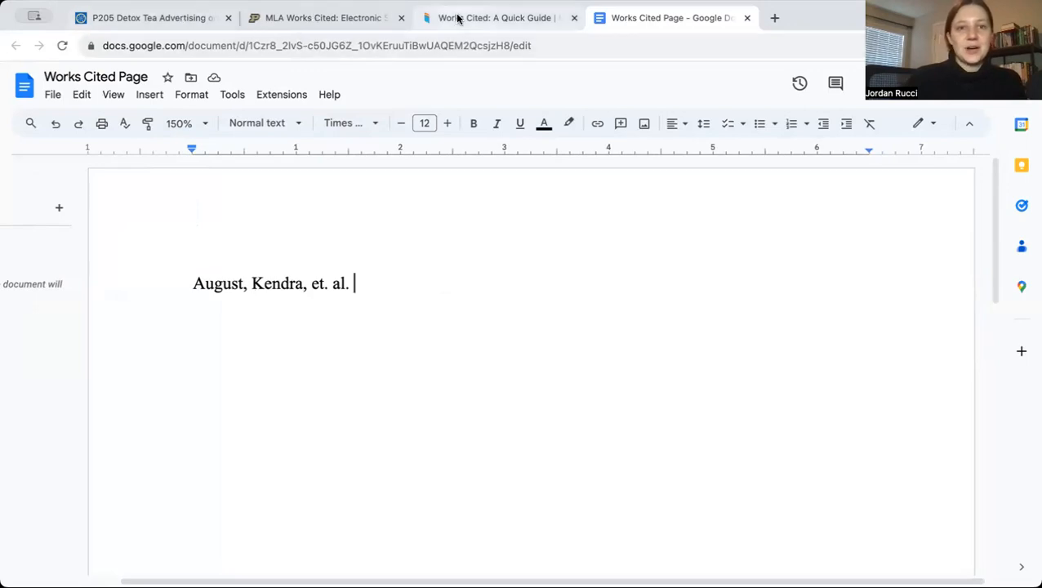
# Following the sample database citation, copy the article's title from the library record and paste it after the authors in the entry
pyautogui.click(318, 20)
pyautogui.moveTo(627, 313); pyautogui.dragTo(439, 290)
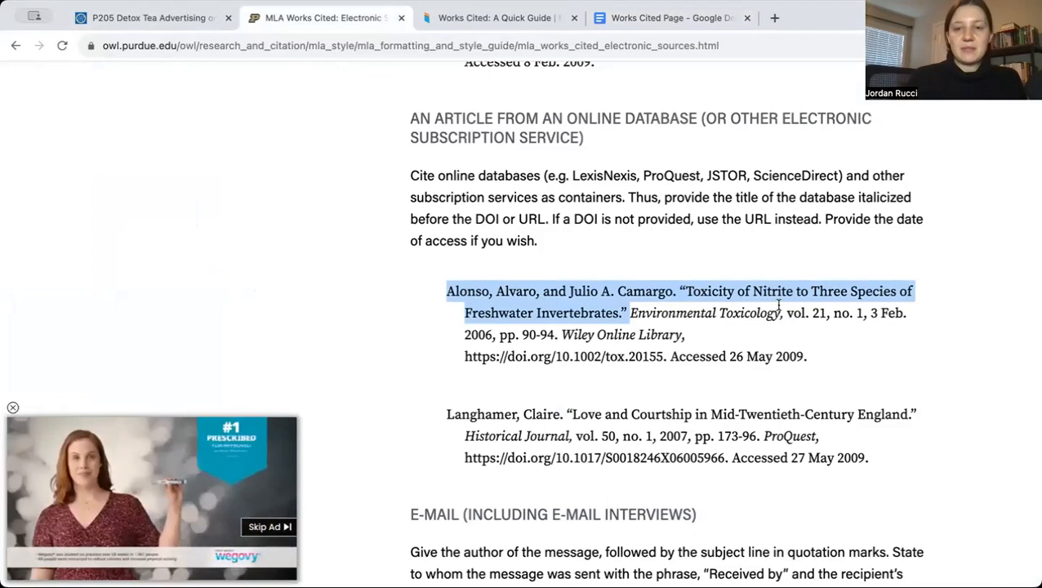
pyautogui.click(631, 314)
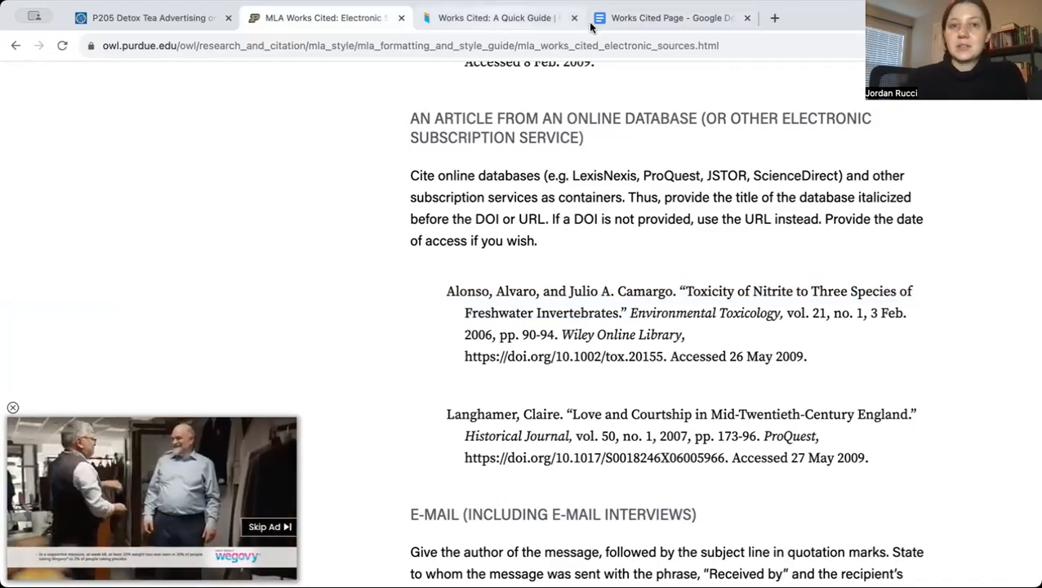
pyautogui.click(625, 25)
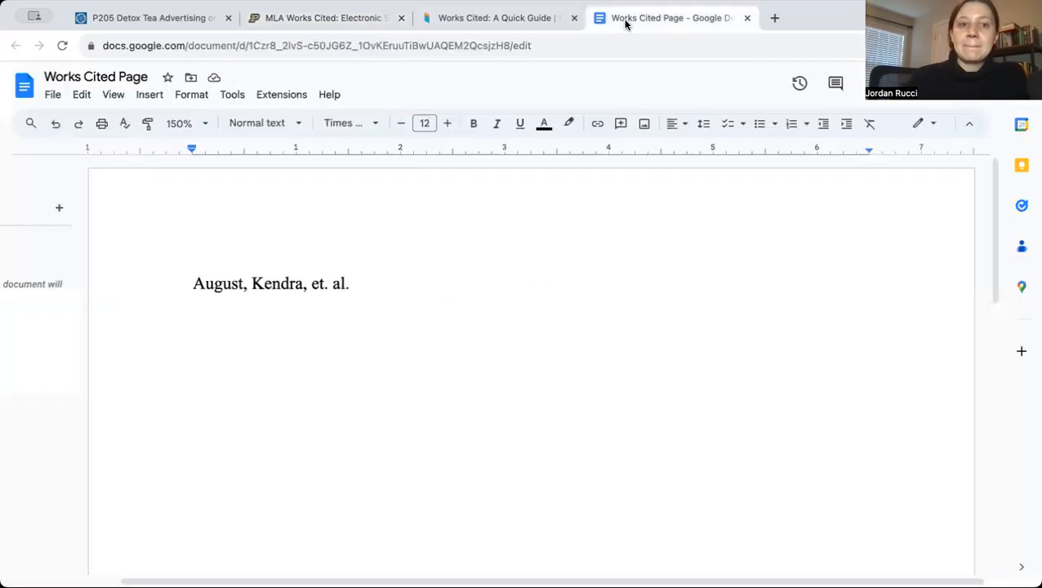
pyautogui.click(154, 26)
pyautogui.scroll(5, 469, 269)
pyautogui.scroll(2, 472, 271)
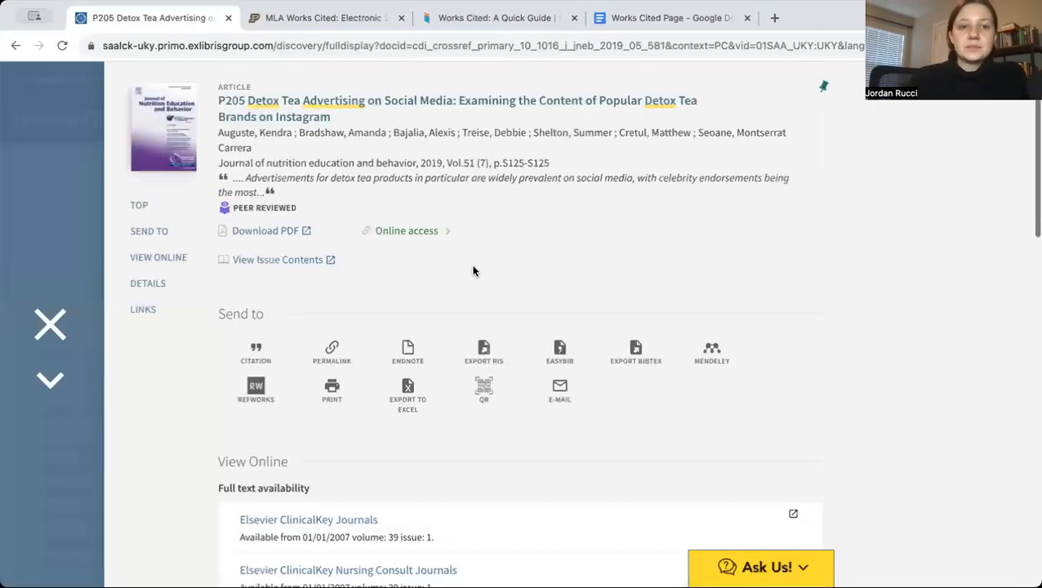
pyautogui.moveTo(342, 123); pyautogui.dragTo(207, 100)
pyautogui.hotkey('ctrl', 'c')
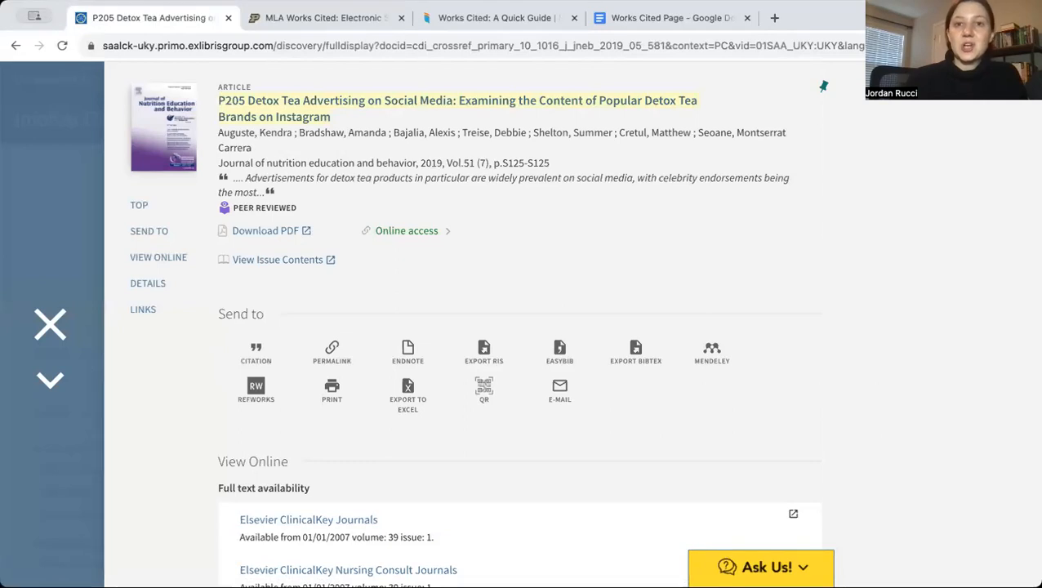
pyautogui.click(644, 19)
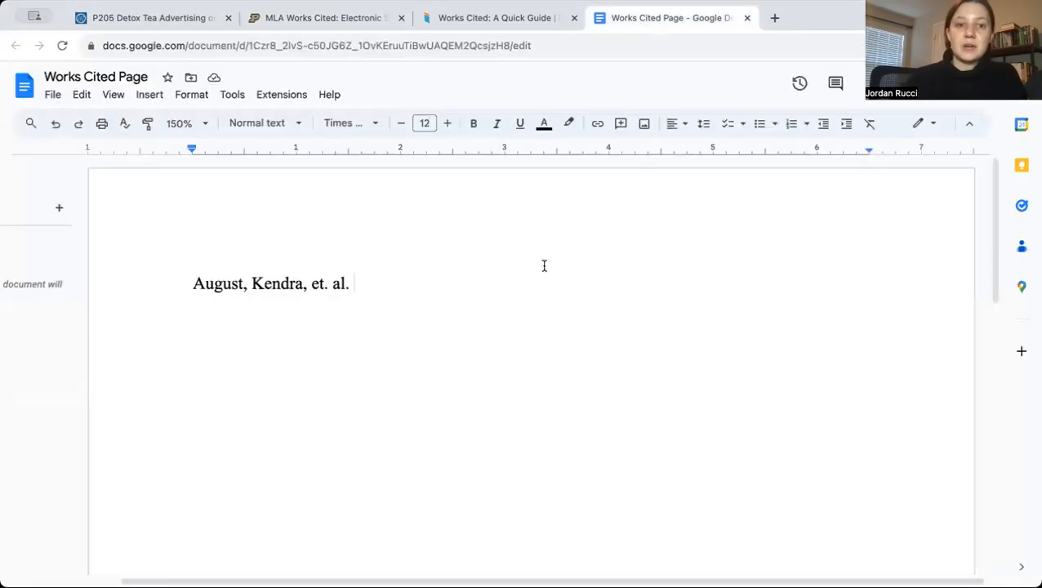
pyautogui.hotkey('ctrl', 'v')
# Format the pasted article title as Times New Roman, size 12, not bold, in black to match the rest of the entry
pyautogui.hotkey('shift', 'Left')
pyautogui.moveTo(592, 316); pyautogui.dragTo(353, 283)
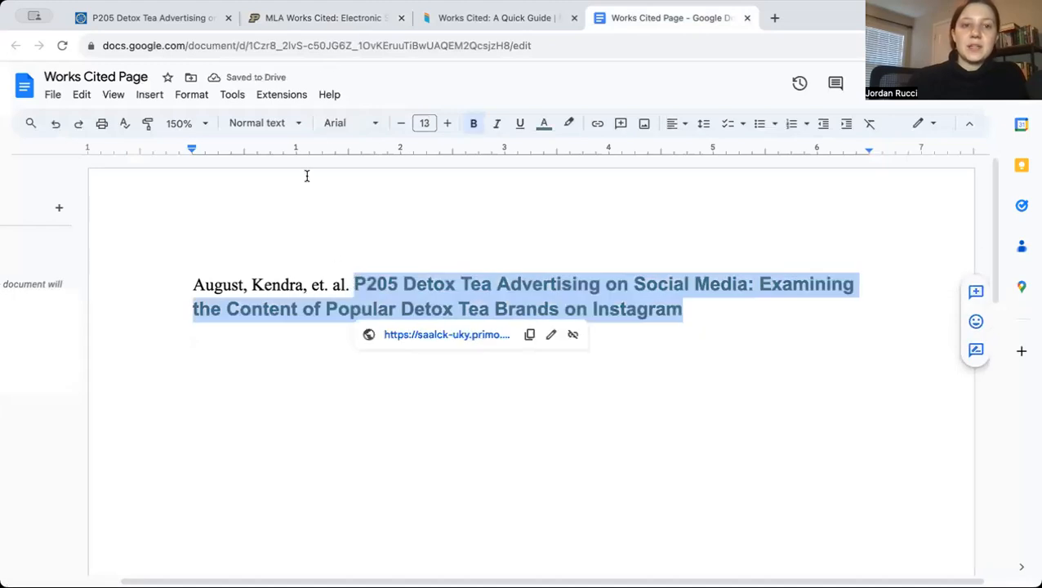
pyautogui.click(342, 125)
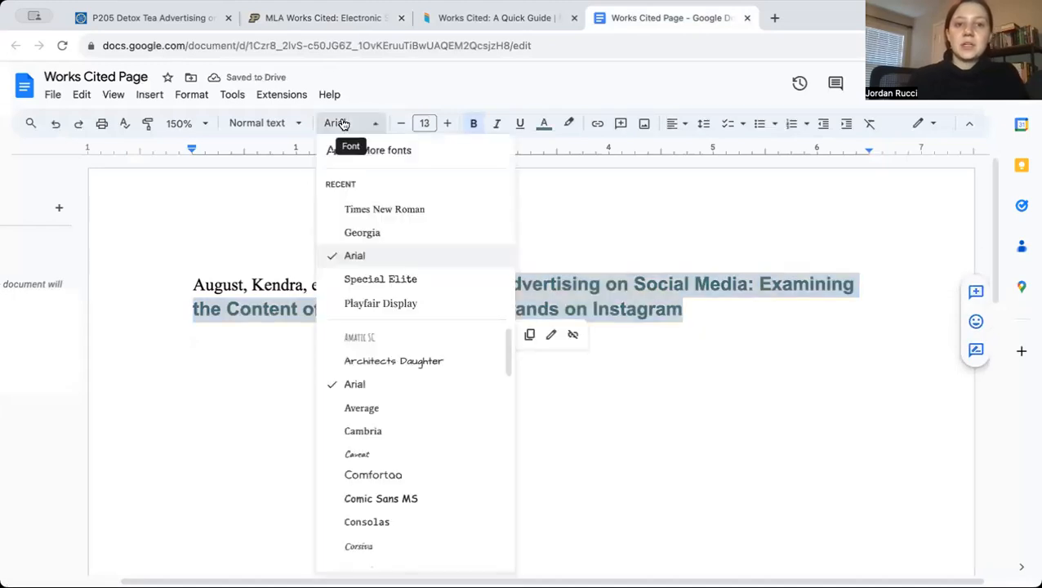
pyautogui.click(395, 209)
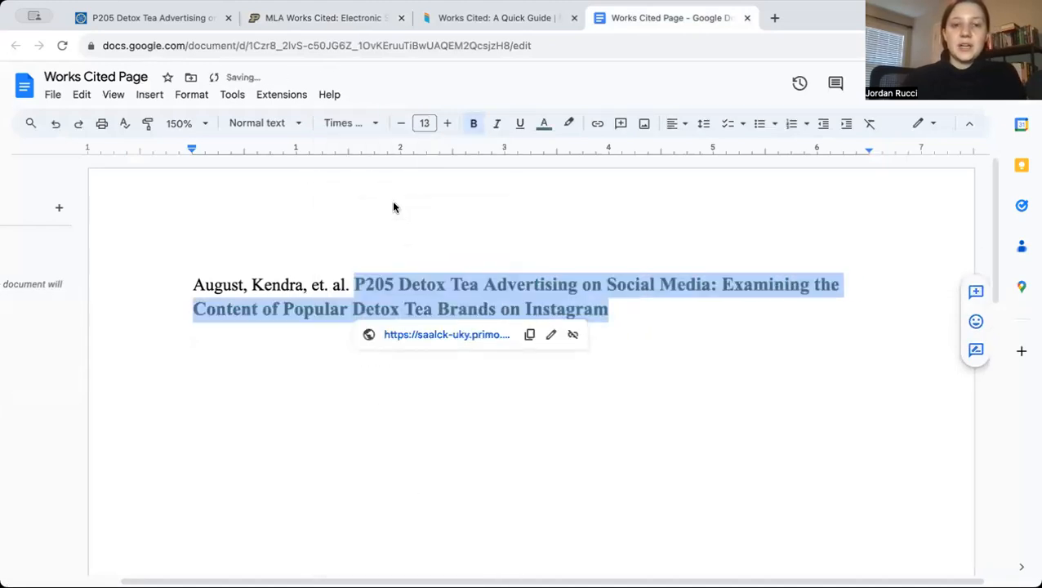
pyautogui.click(426, 123)
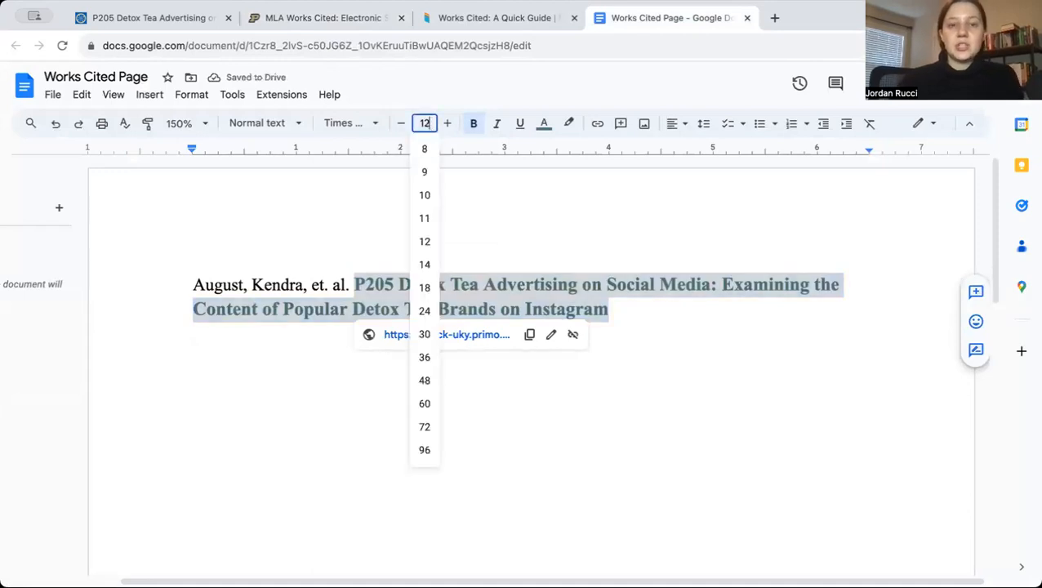
pyautogui.press('Return')
pyautogui.click(475, 123)
pyautogui.click(544, 124)
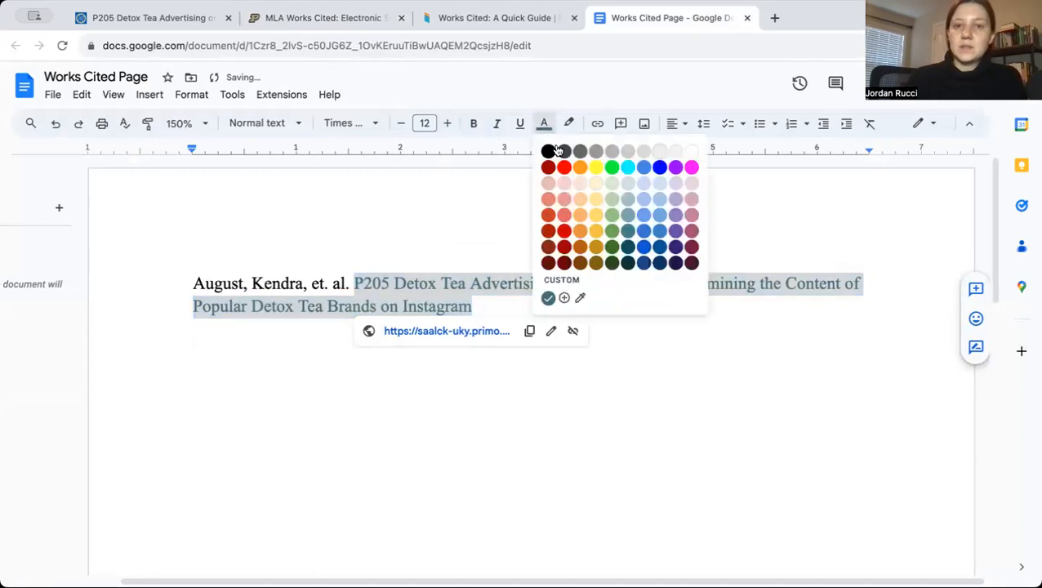
pyautogui.click(548, 150)
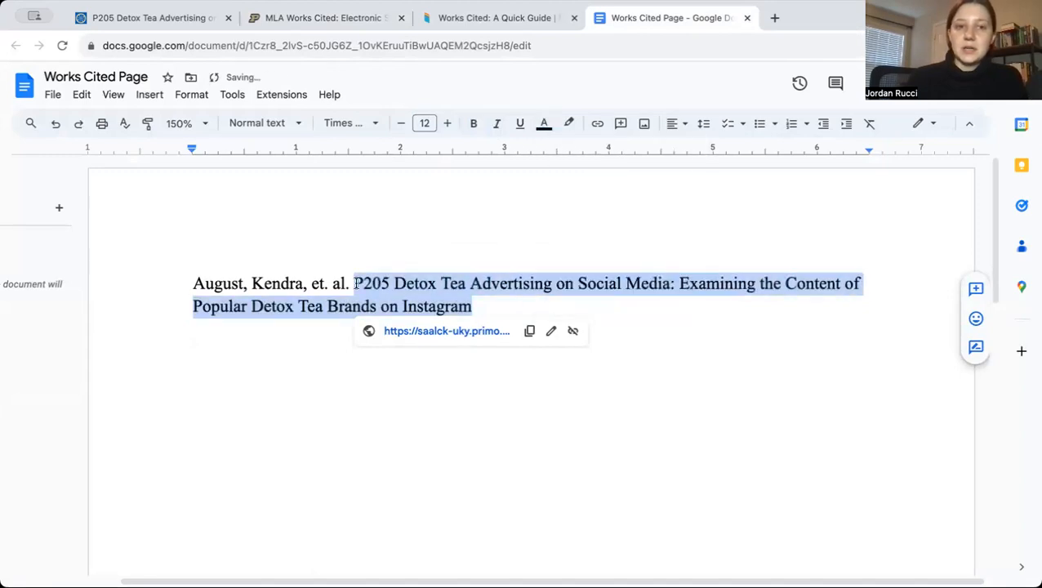
# Enclose the article title in quotation marks, with a period before the closing mark
pyautogui.click(353, 284)
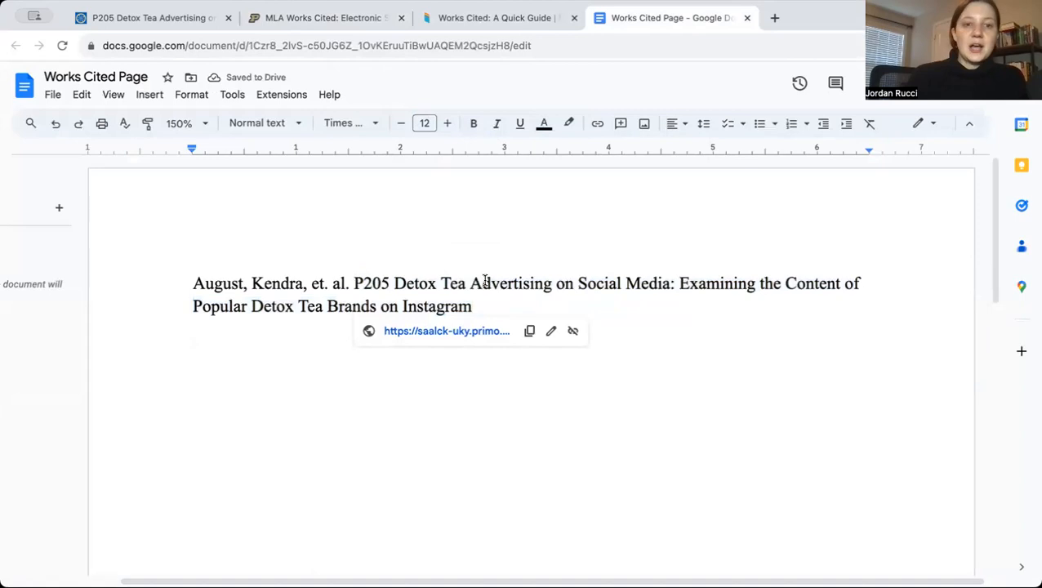
pyautogui.write('"')
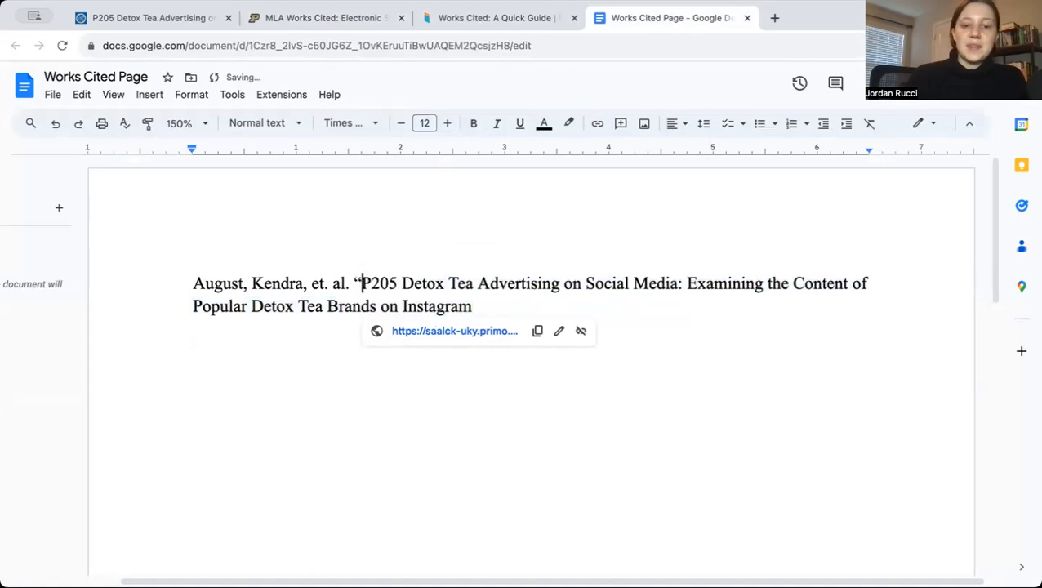
pyautogui.click(488, 306)
pyautogui.write('.')
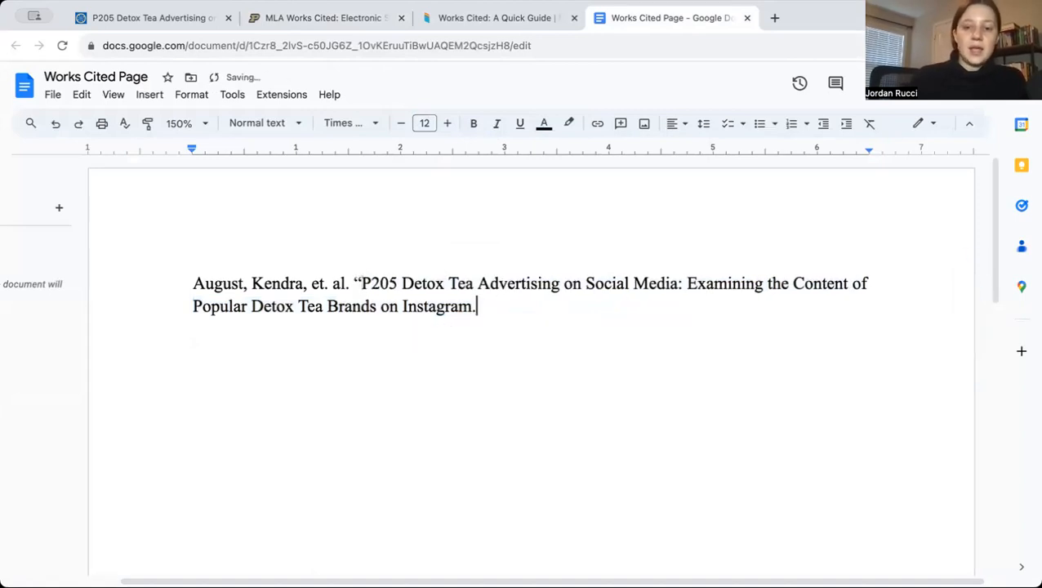
pyautogui.write('"')
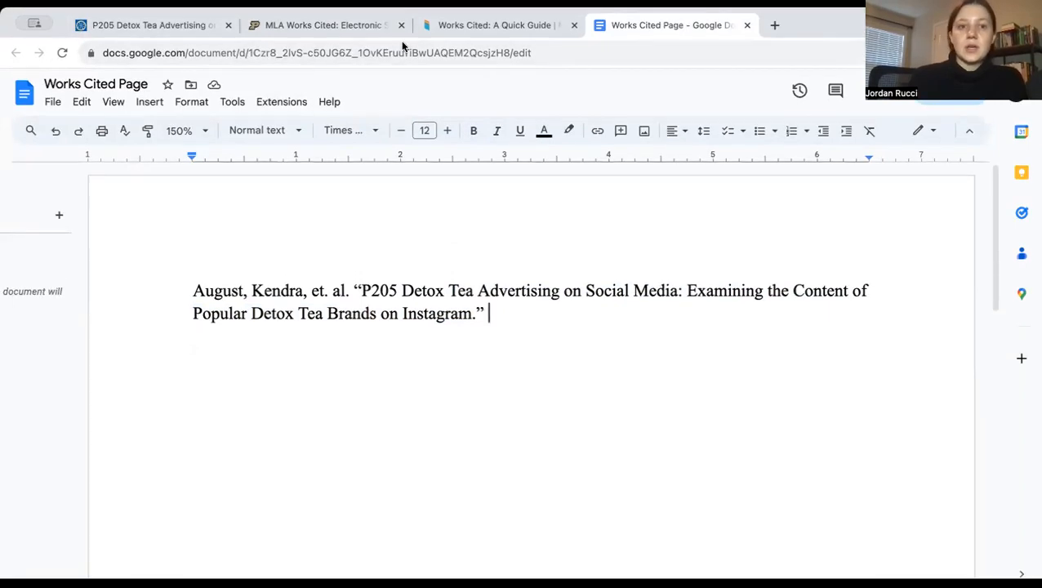
# Following the Purdue OWL sample, take the journal's name from the library record and add "Journal of Nutrition Education and Behavior," in italics after the article title
pyautogui.click(356, 26)
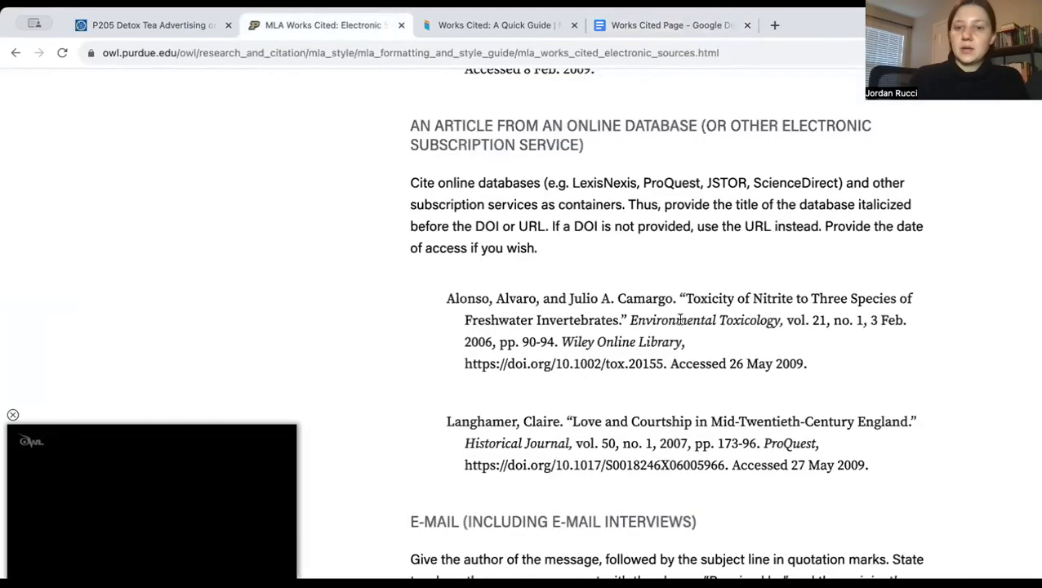
pyautogui.moveTo(628, 320); pyautogui.dragTo(780, 320)
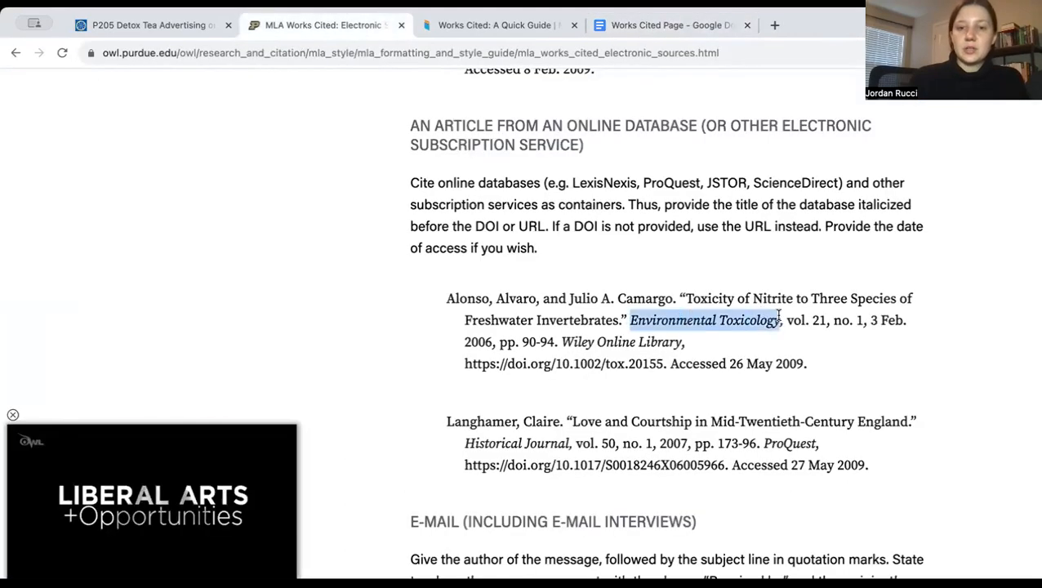
pyautogui.click(189, 27)
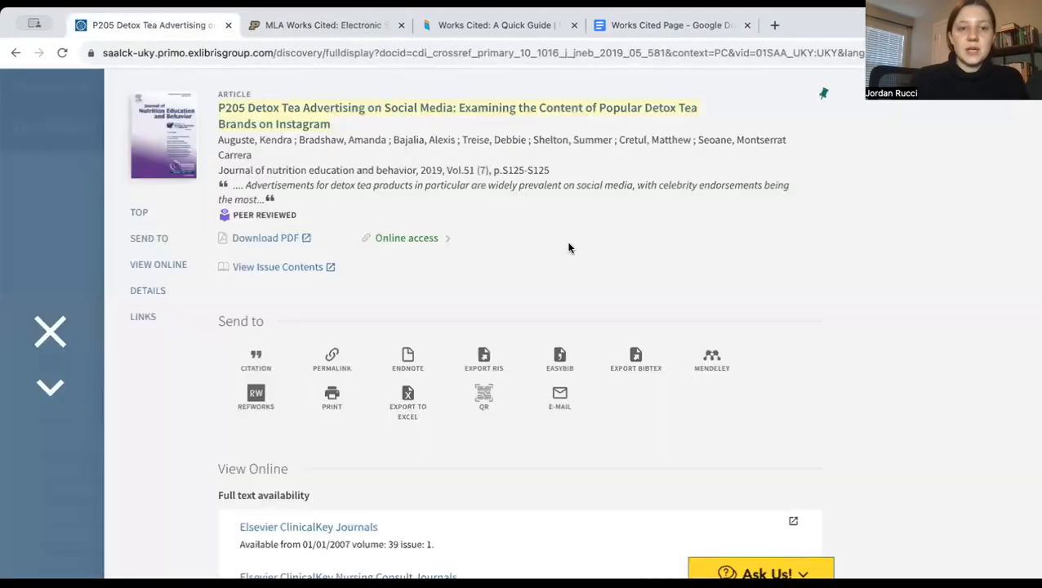
pyautogui.scroll(-1, 569, 247)
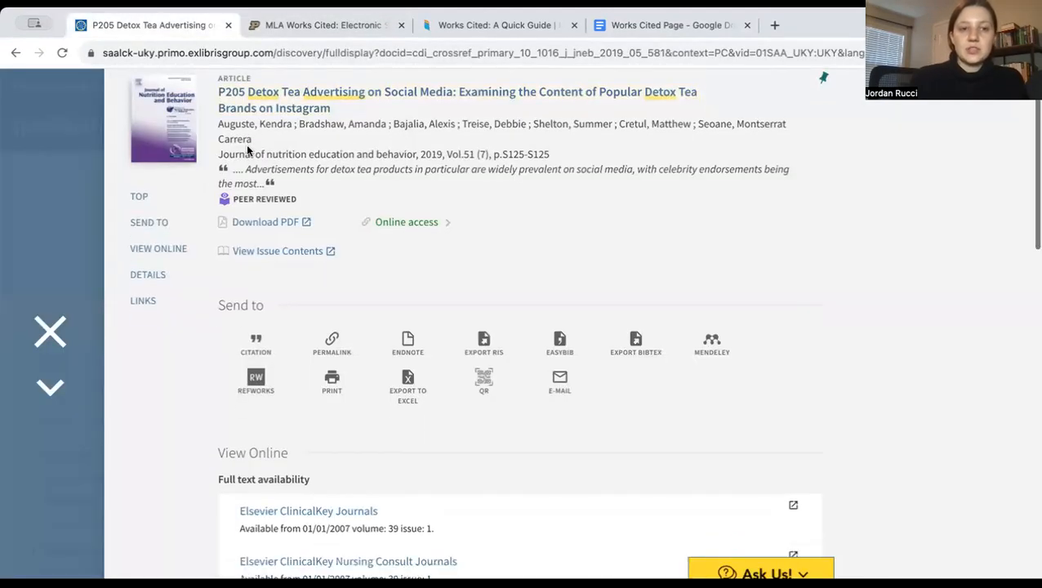
pyautogui.moveTo(217, 151); pyautogui.dragTo(413, 152)
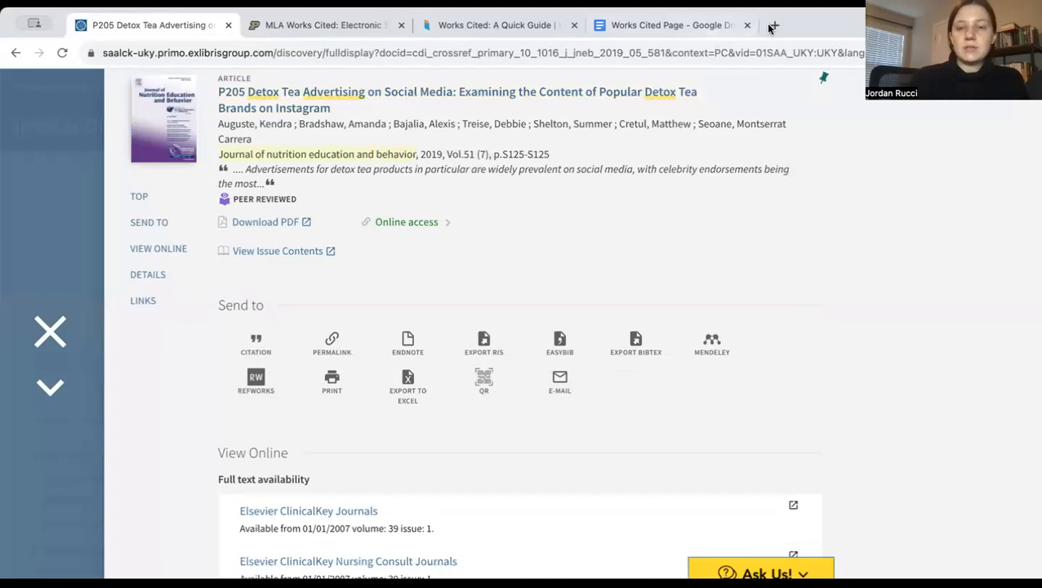
pyautogui.click(642, 23)
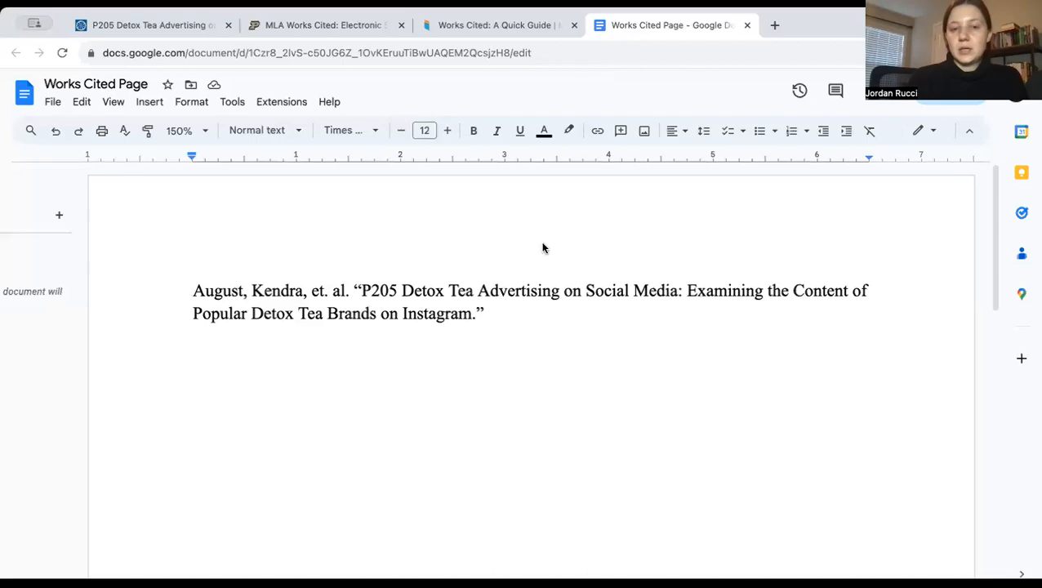
pyautogui.hotkey('ctrl', 'i')
pyautogui.write('Journal of Nutrition Education and Behavior,')
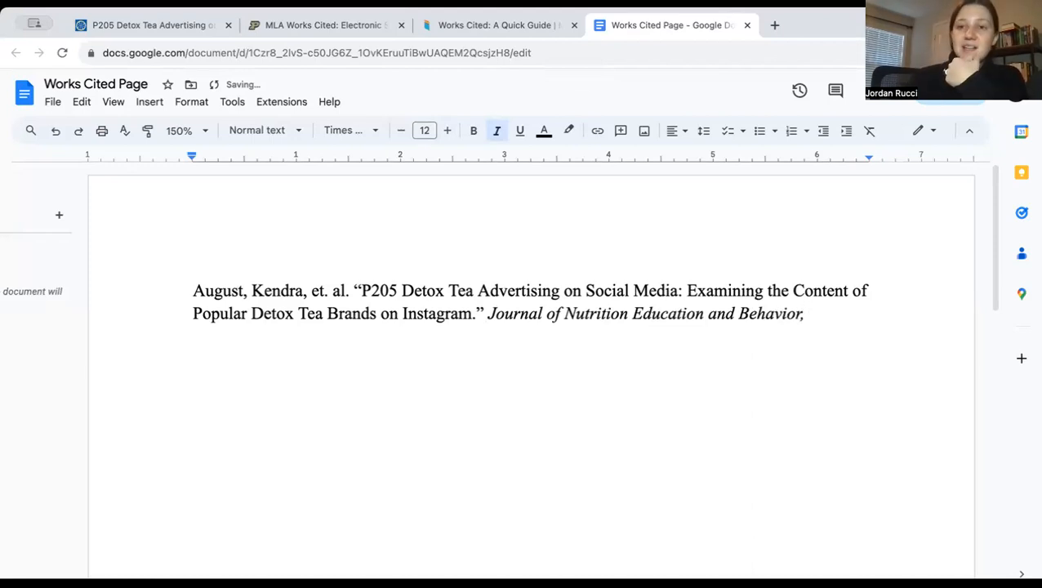
# Review the ordered core elements and the explanation of containers in the MLA Works Cited quick guide
pyautogui.click(457, 30)
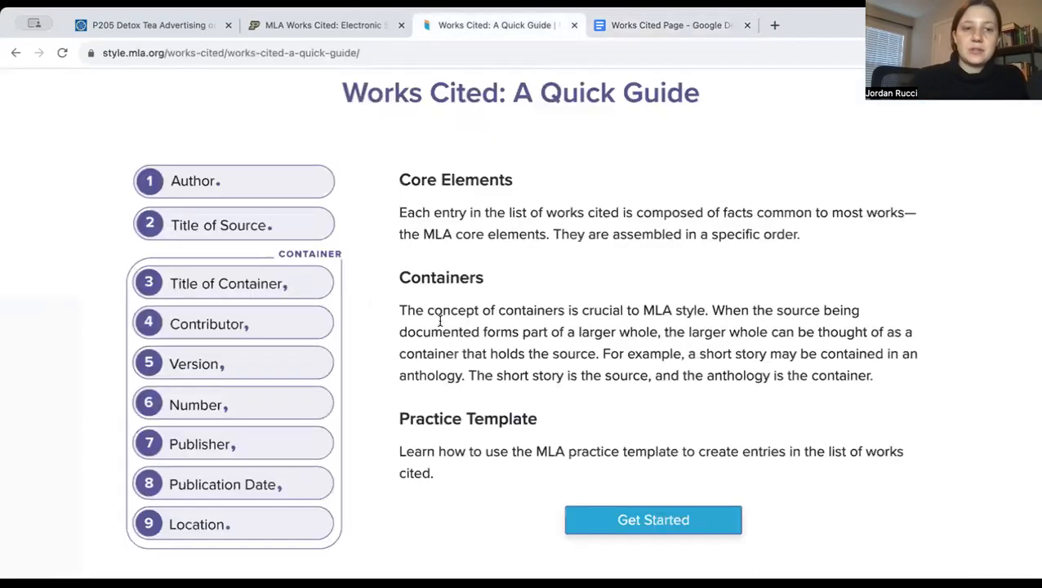
pyautogui.scroll(-1, 530, 342)
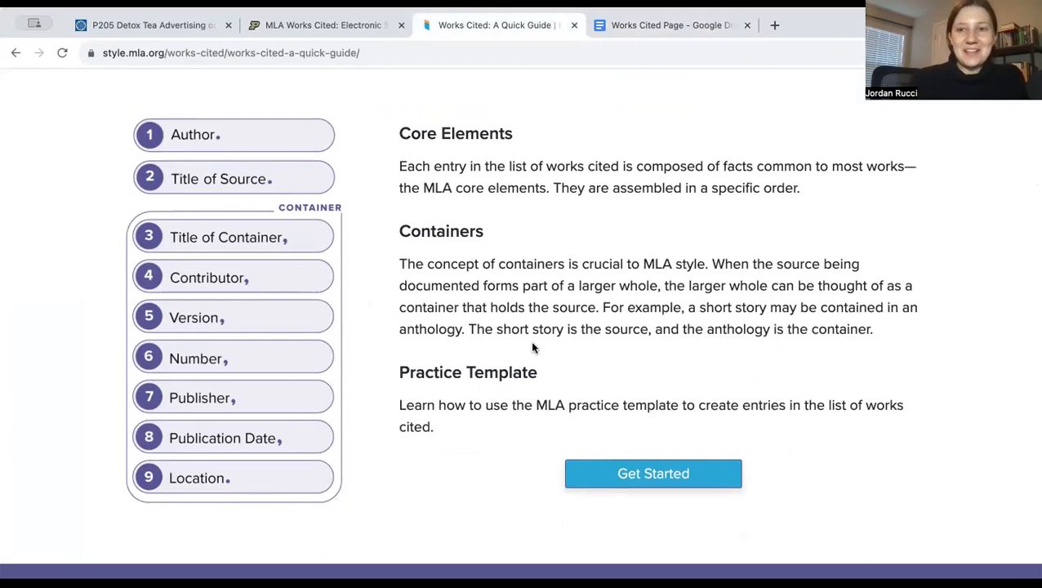
pyautogui.scroll(-1, 532, 347)
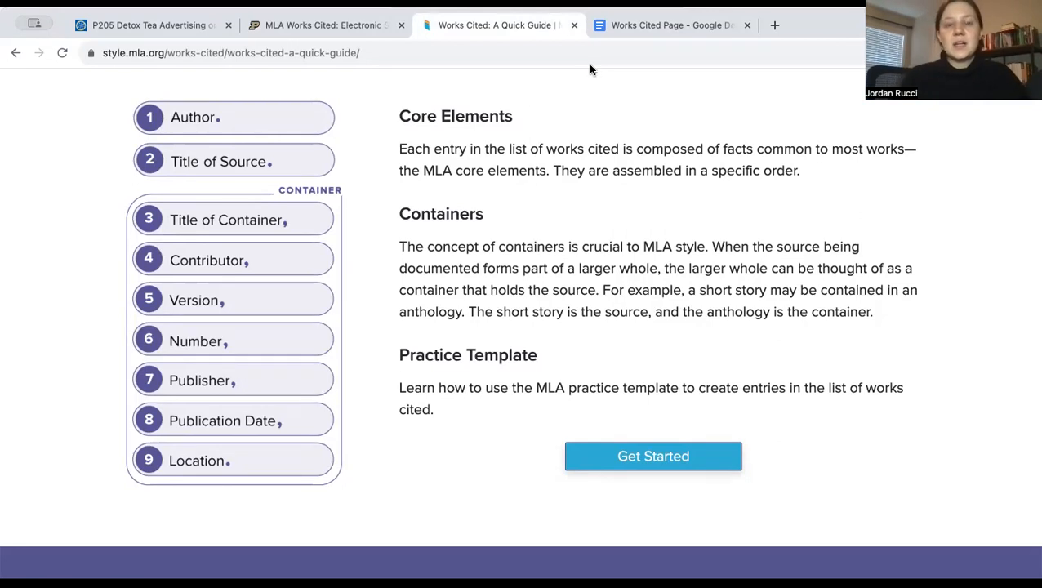
# Following the Purdue OWL sample's volume and issue format, add the library record's details as "vol. 51, no. 7," in non-italic text after the journal name
pyautogui.click(347, 31)
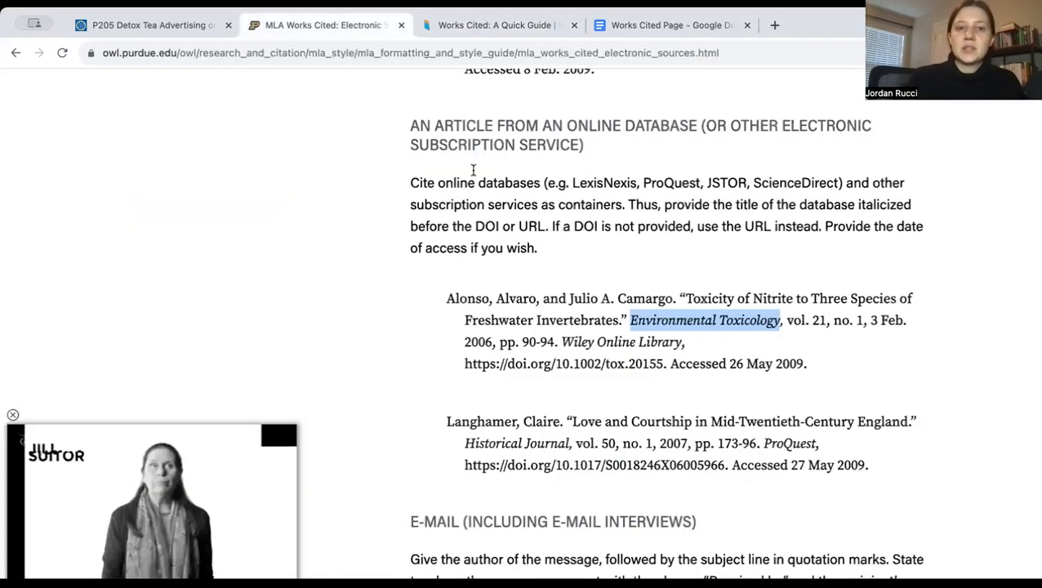
pyautogui.scroll(-1, 589, 269)
pyautogui.moveTo(785, 284); pyautogui.dragTo(867, 286)
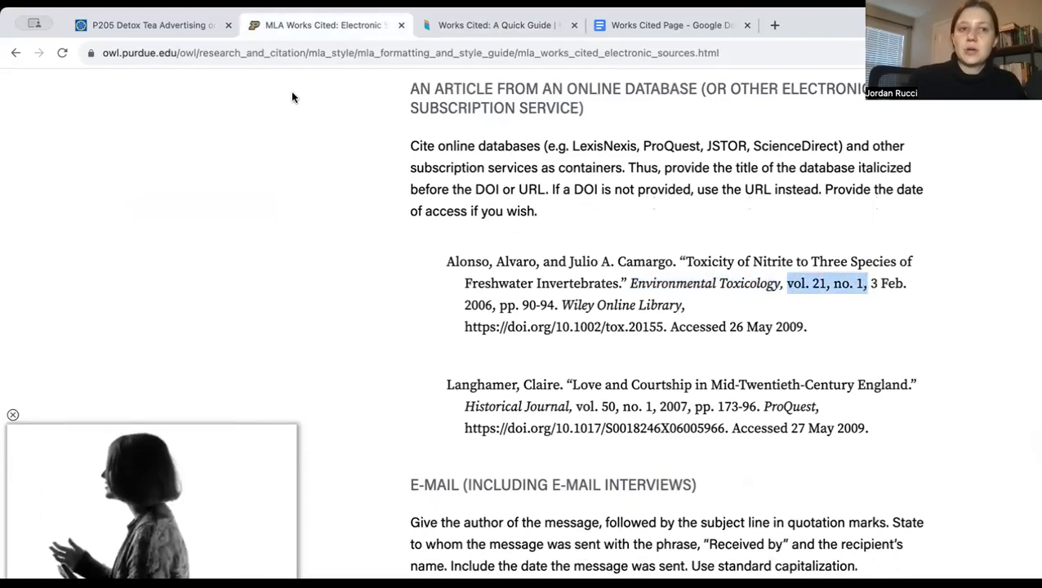
pyautogui.click(139, 25)
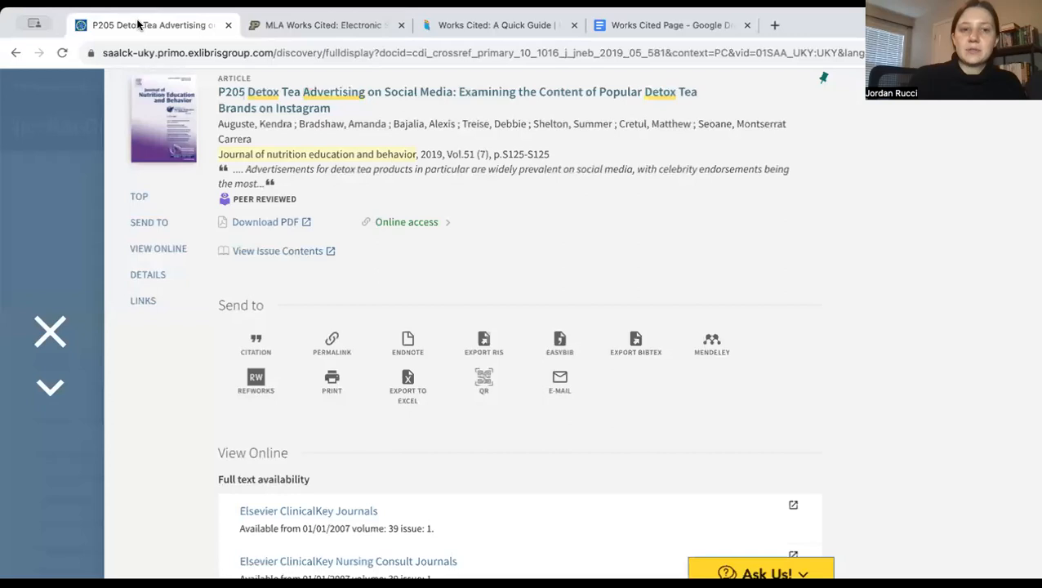
pyautogui.moveTo(445, 153); pyautogui.dragTo(501, 162)
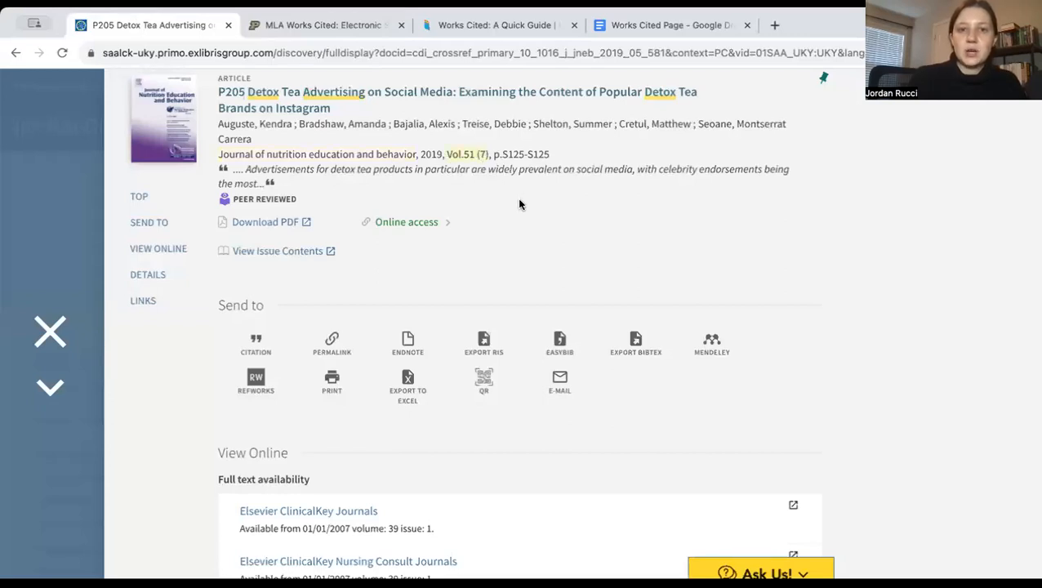
pyautogui.click(678, 31)
pyautogui.write('vol')
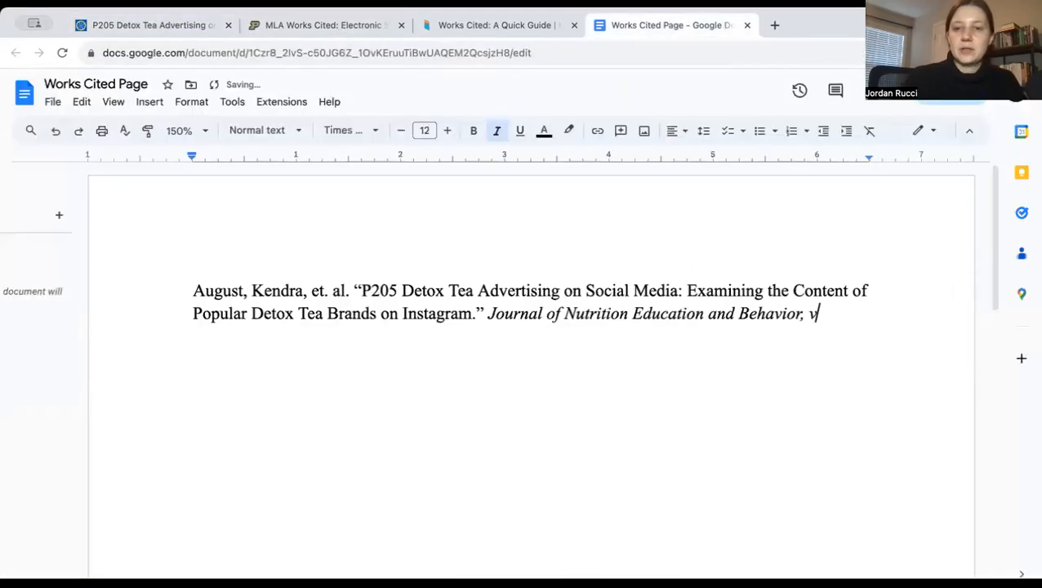
pyautogui.press('BackSpace')
pyautogui.press('BackSpace')
pyautogui.press('BackSpace')
pyautogui.hotkey('ctrl', 'i')
pyautogui.write('vol. 51')
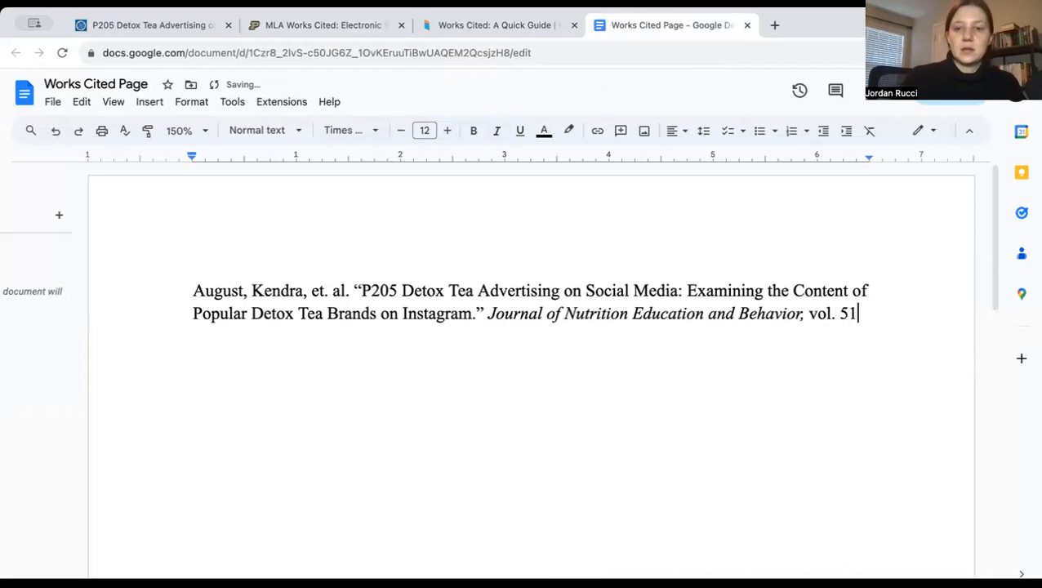
pyautogui.write(', no. 7,')
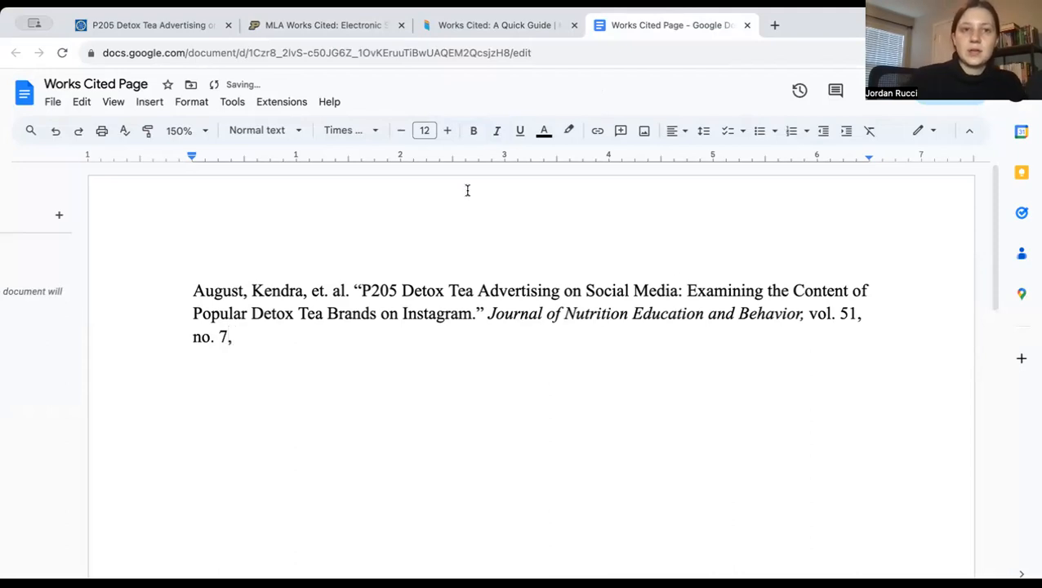
# Compare the publication date in the Purdue OWL sample with the library record, and add "2019," after the issue number in the entry
pyautogui.click(160, 25)
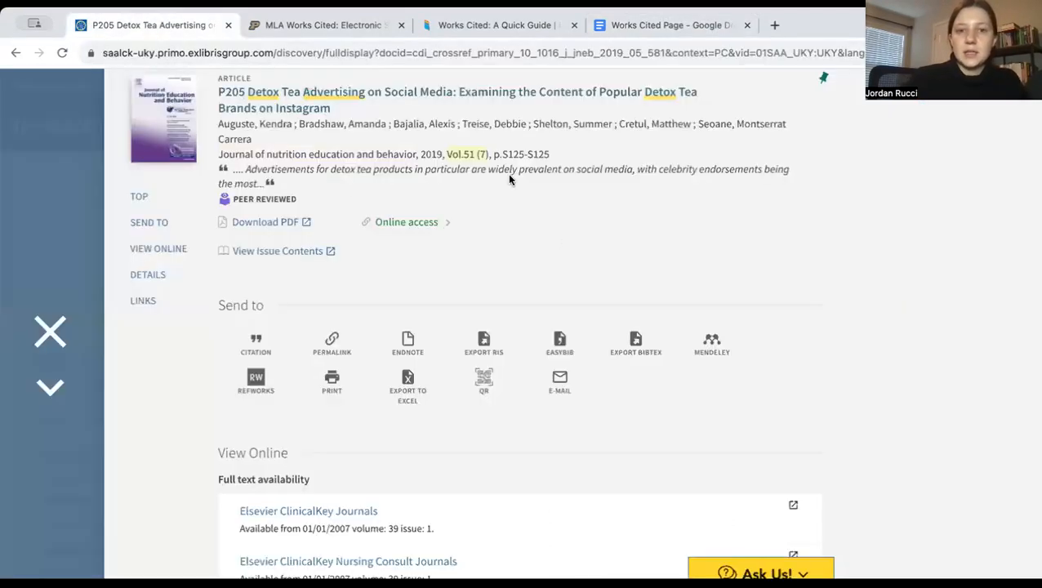
pyautogui.click(325, 25)
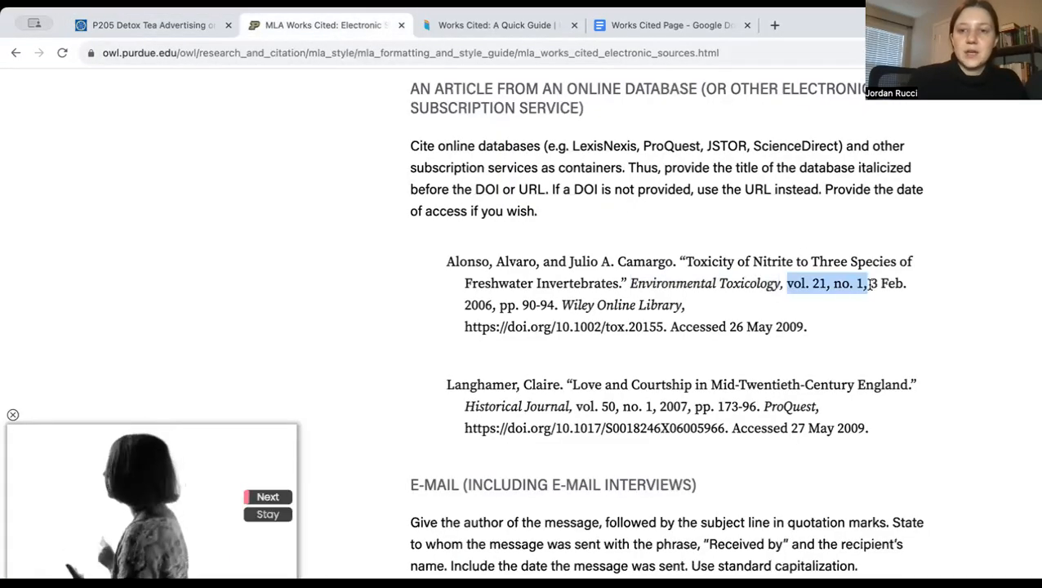
pyautogui.moveTo(871, 283); pyautogui.dragTo(907, 286)
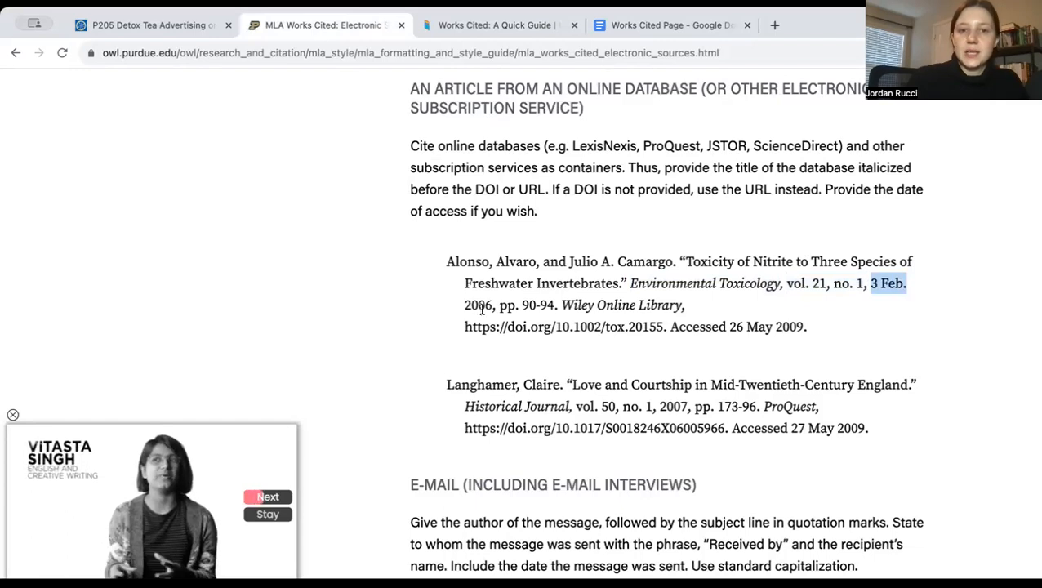
pyautogui.moveTo(493, 306); pyautogui.dragTo(455, 303)
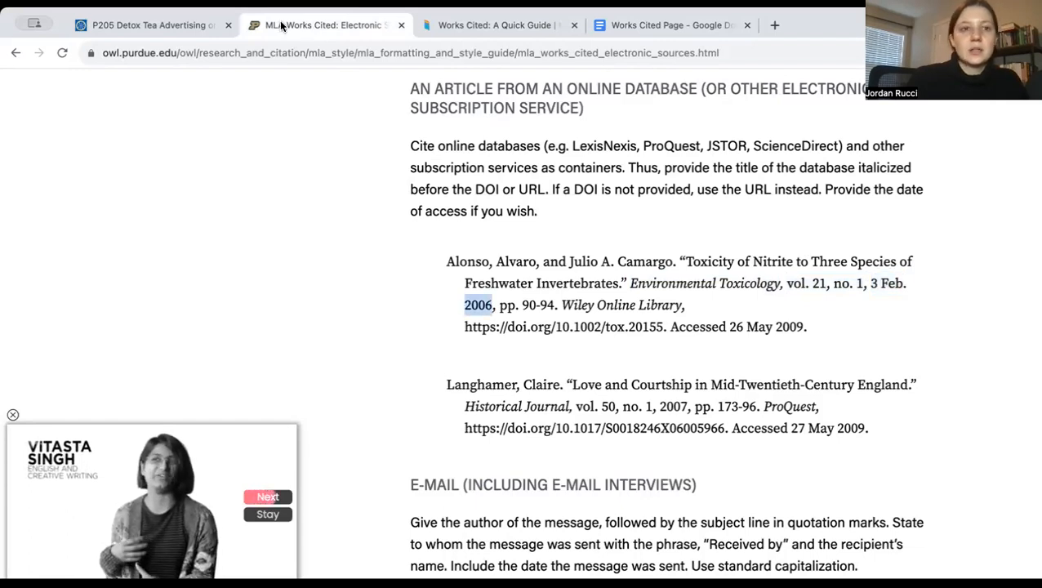
pyautogui.click(224, 23)
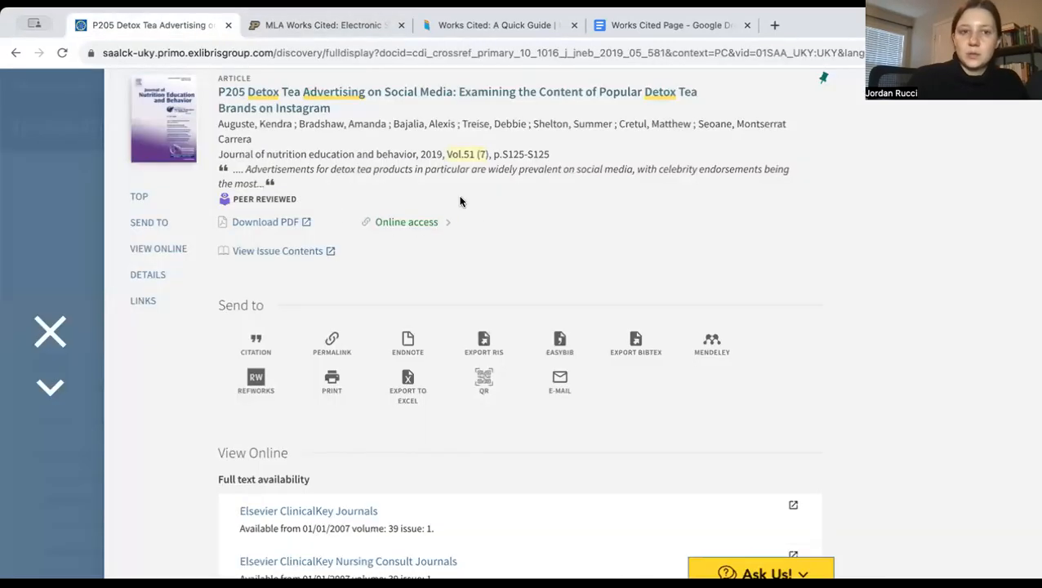
pyautogui.moveTo(422, 154); pyautogui.dragTo(440, 155)
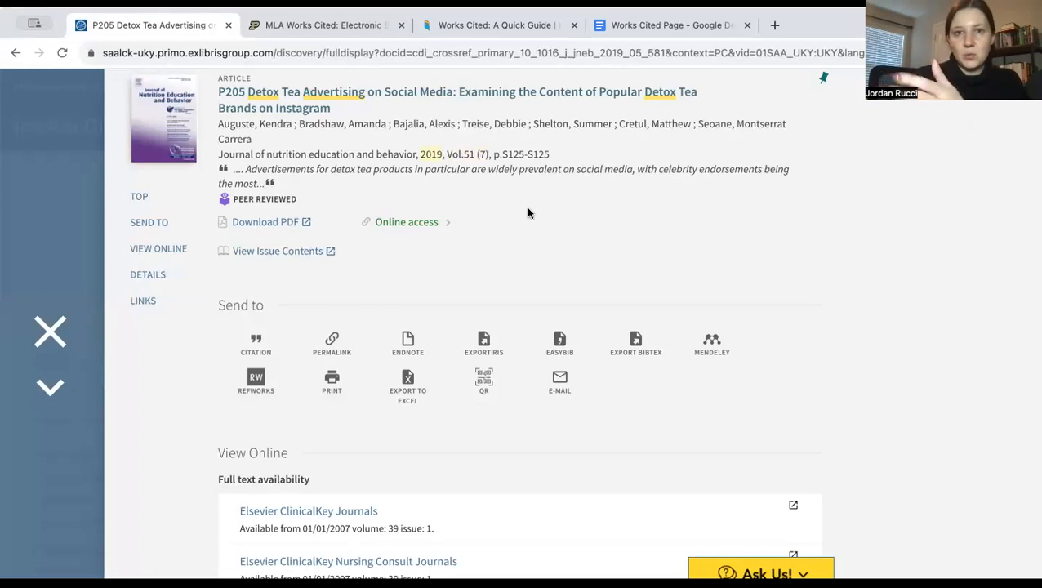
pyautogui.click(658, 25)
pyautogui.write('2019,')
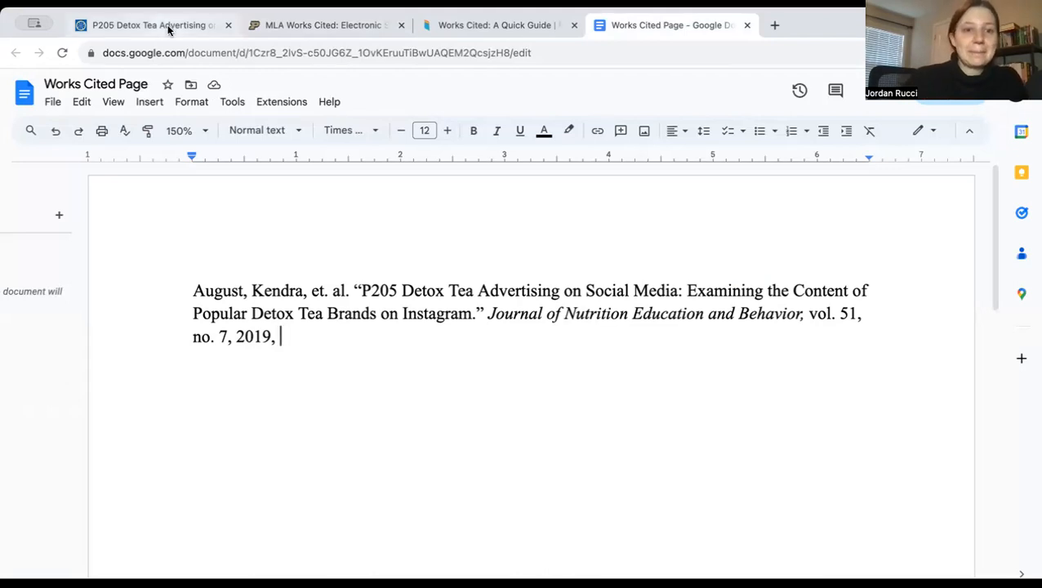
# Compare the page format in the Purdue OWL sample with the library record, and add "p. S125." after the year in the entry
pyautogui.click(292, 28)
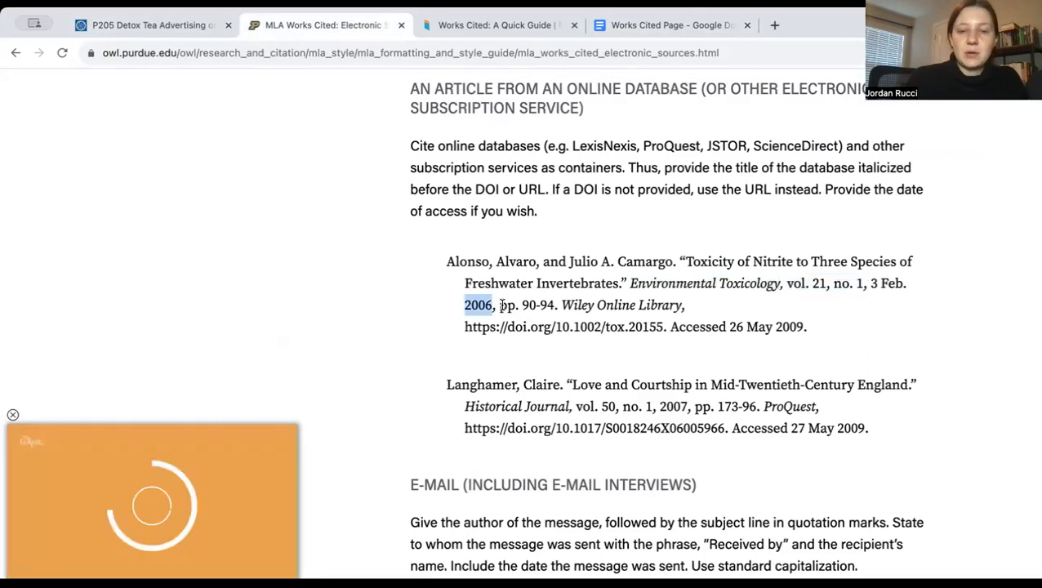
pyautogui.moveTo(499, 306); pyautogui.dragTo(561, 307)
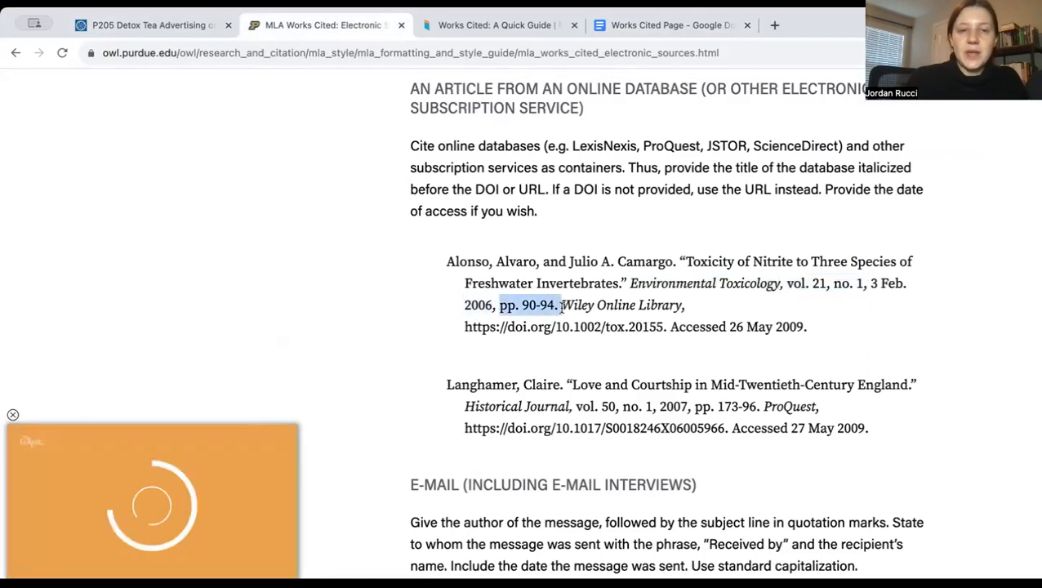
pyautogui.click(147, 25)
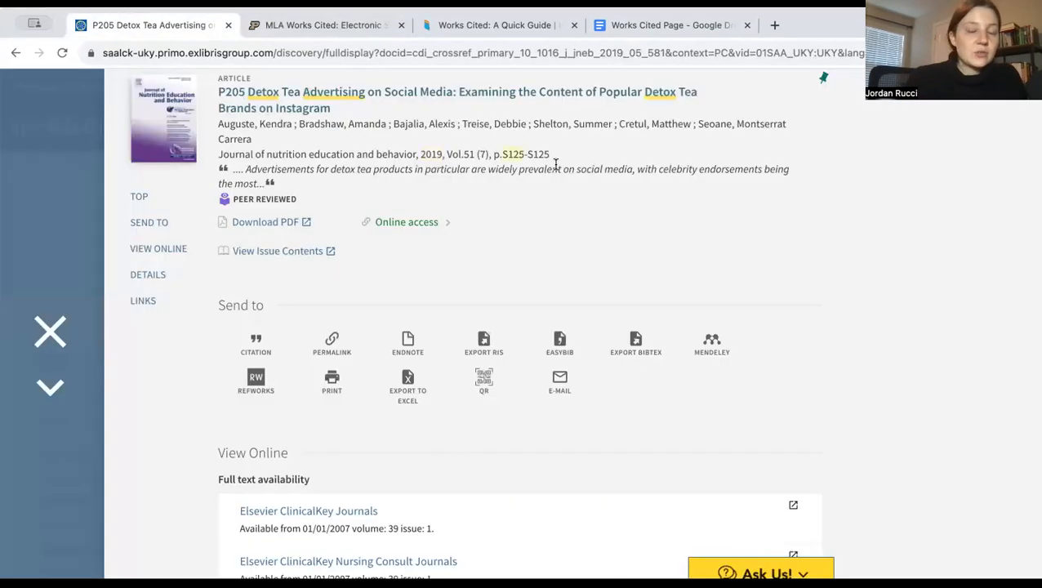
pyautogui.click(678, 25)
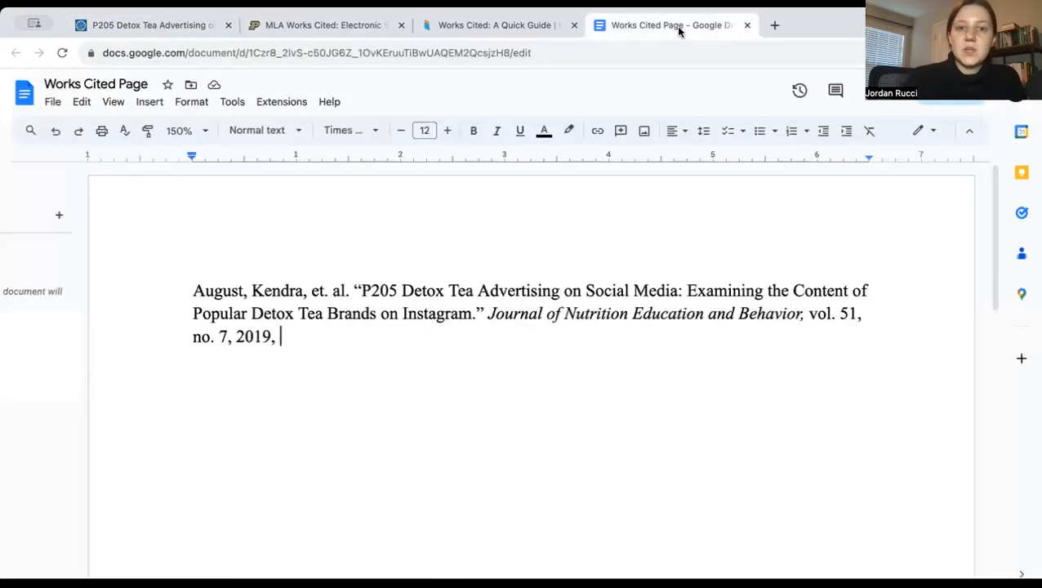
pyautogui.write('p. ')
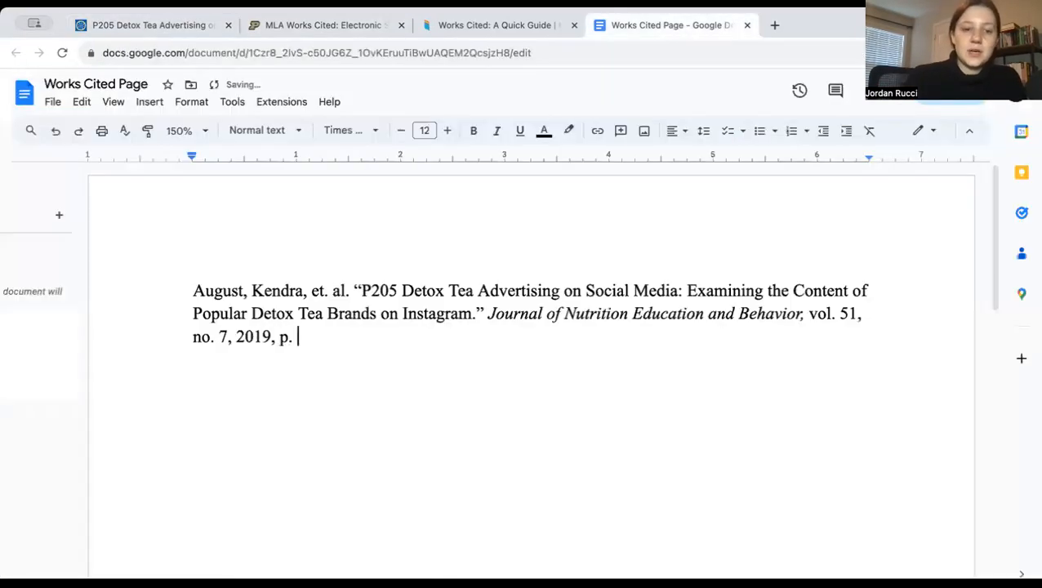
pyautogui.write('S125')
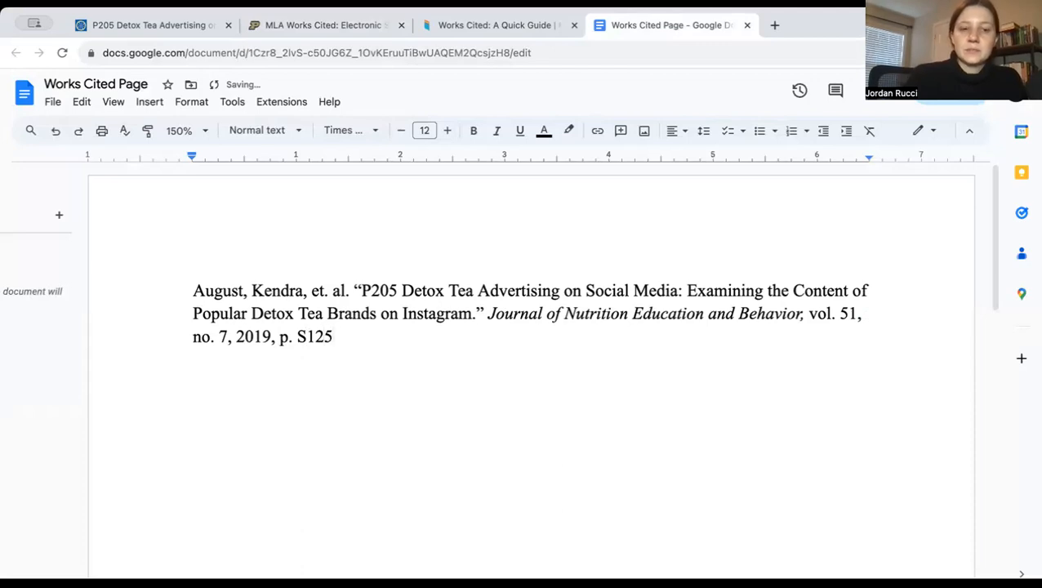
pyautogui.write('.')
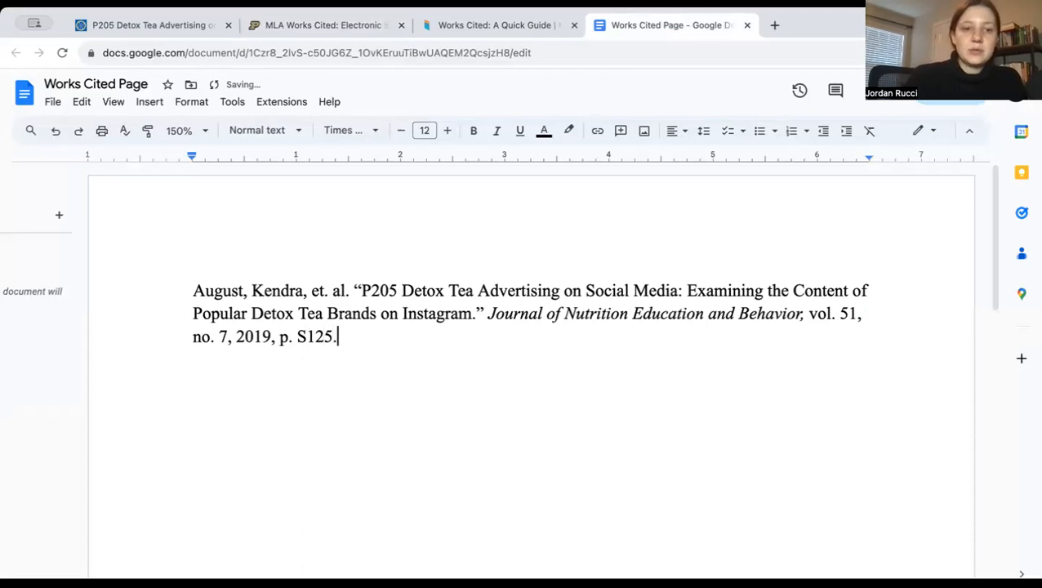
# Check the database name in the Purdue OWL sample, and open the article's full text from the library record through Elsevier ClinicalKey Journals
pyautogui.click(341, 30)
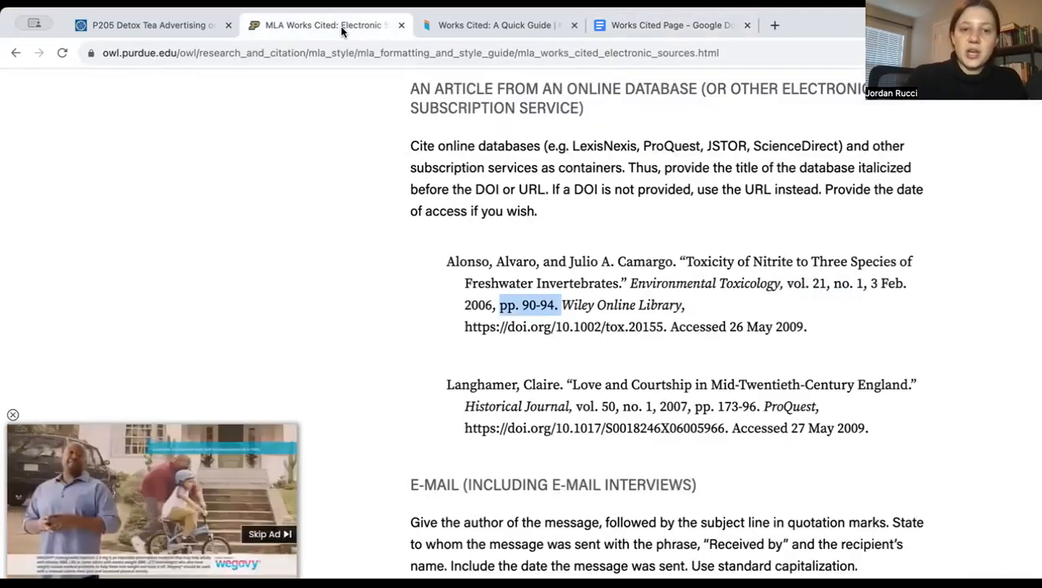
pyautogui.click(552, 308)
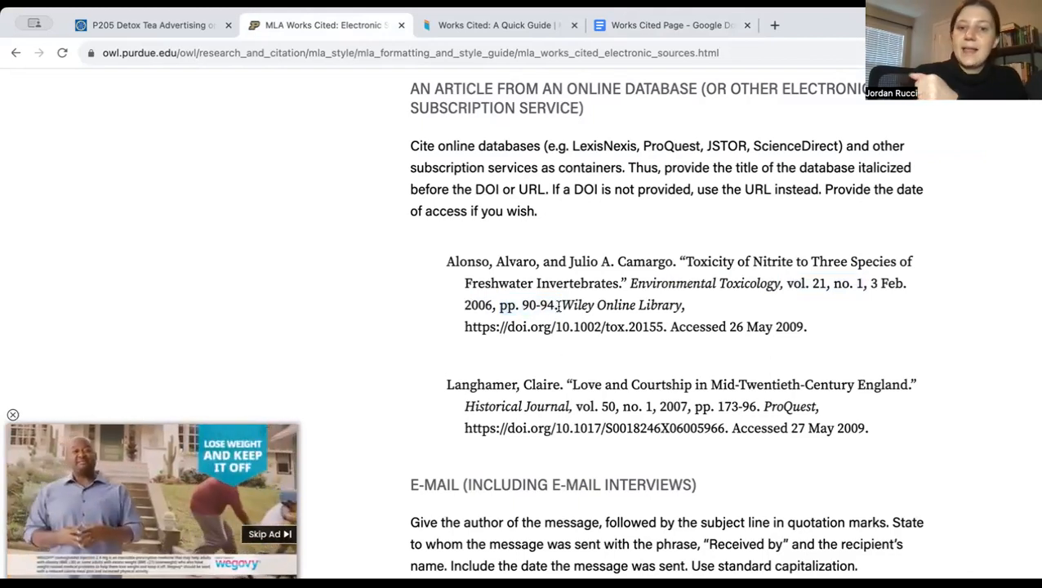
pyautogui.moveTo(560, 304); pyautogui.dragTo(689, 306)
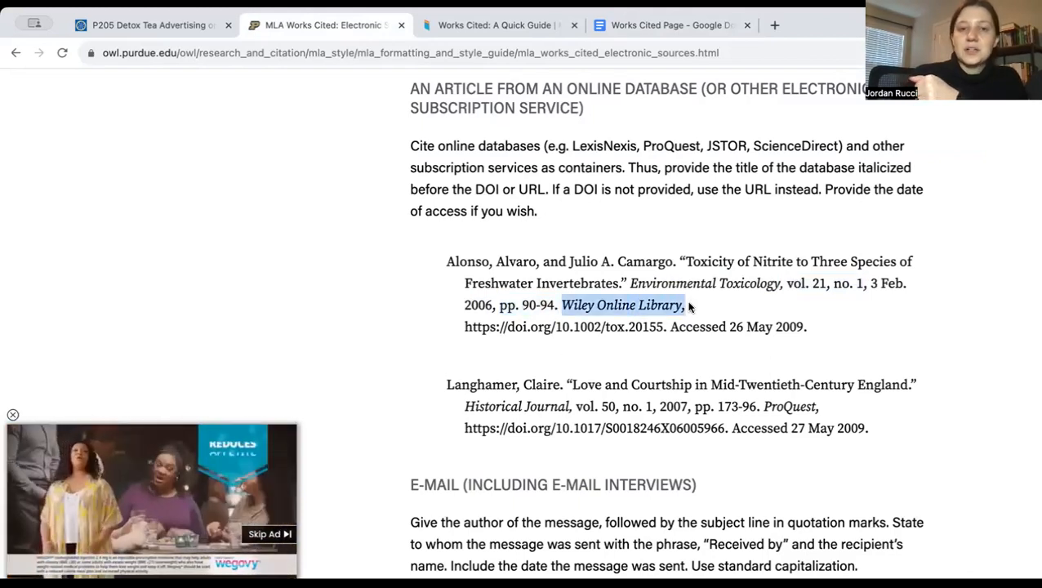
pyautogui.click(171, 33)
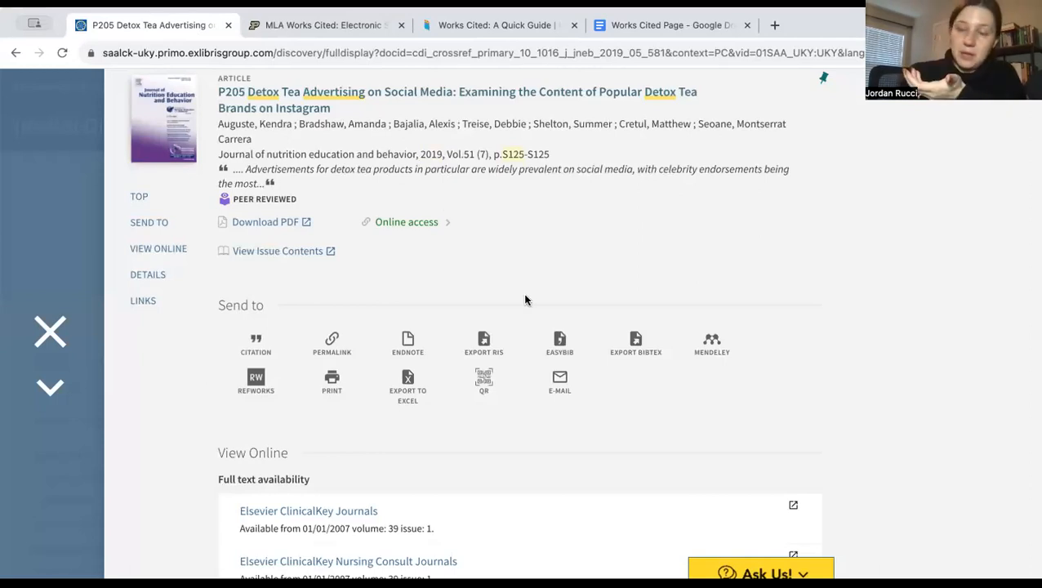
pyautogui.scroll(1, 525, 300)
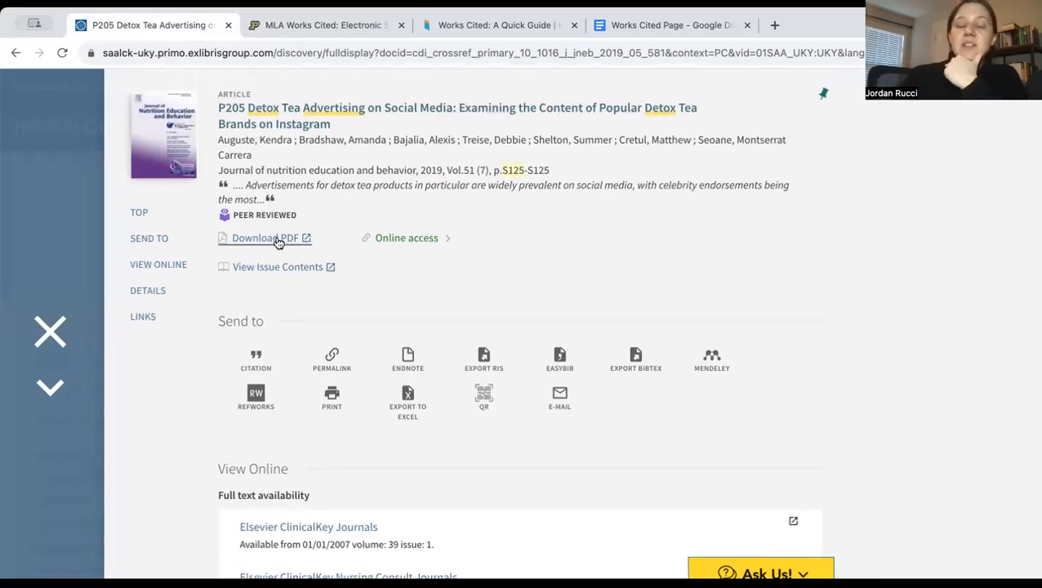
pyautogui.click(400, 239)
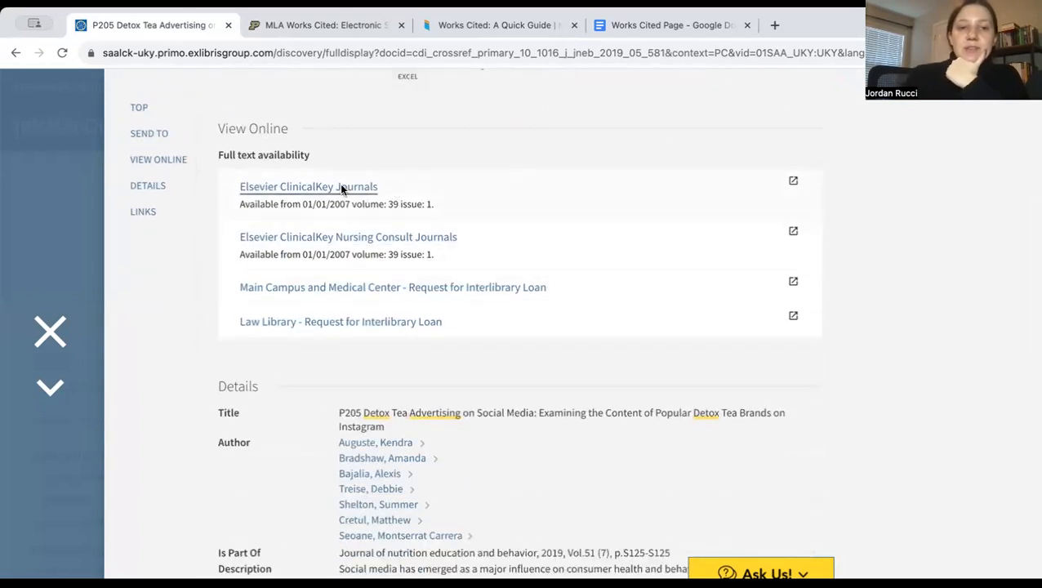
pyautogui.click(342, 189)
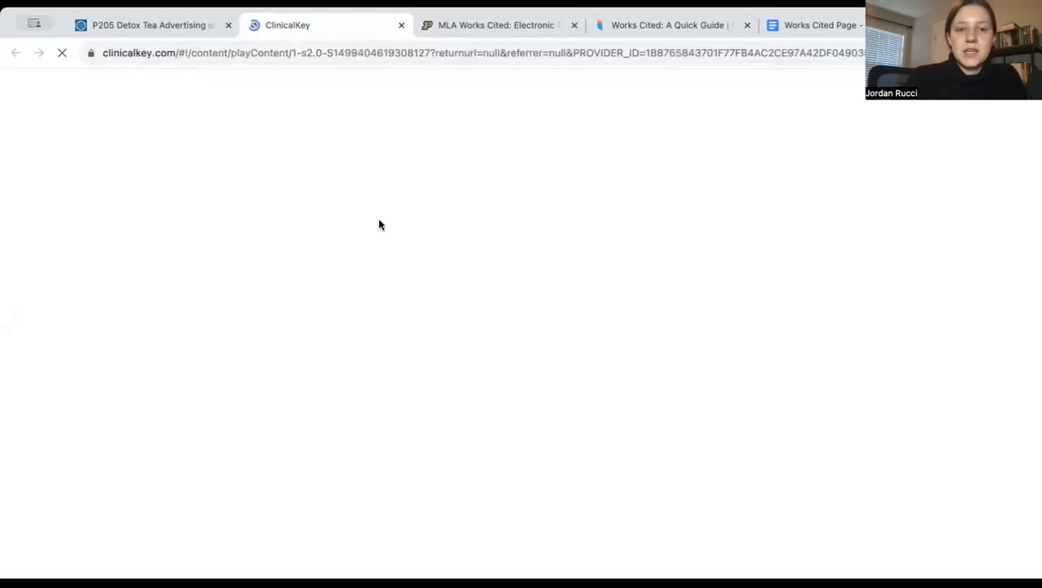
# Add the database name "Elsevier ClinicalKey" in italics after the page number in the works cited document, followed by a non-italic comma
pyautogui.click(786, 31)
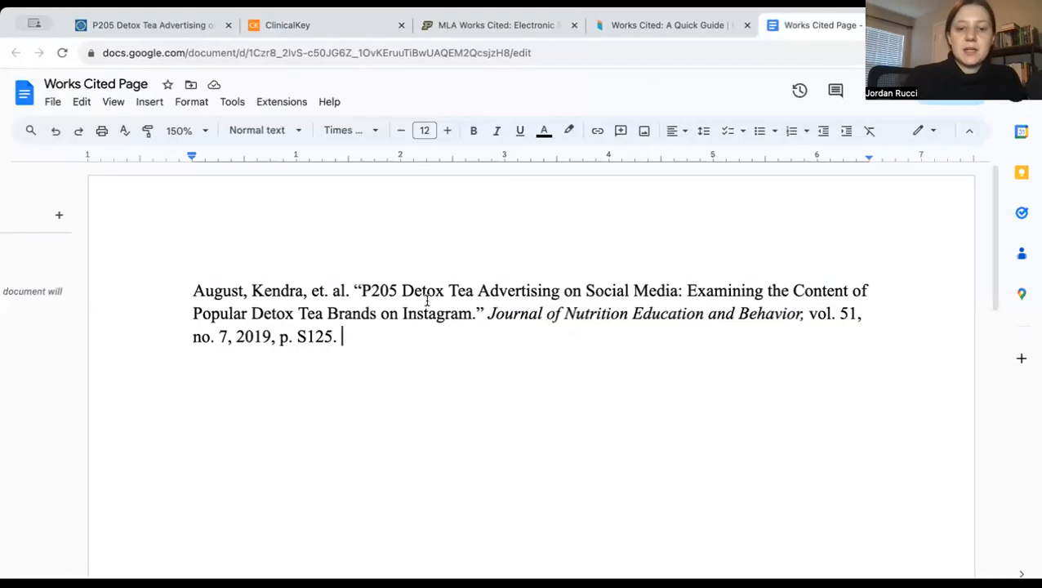
pyautogui.hotkey('ctrl', 'i')
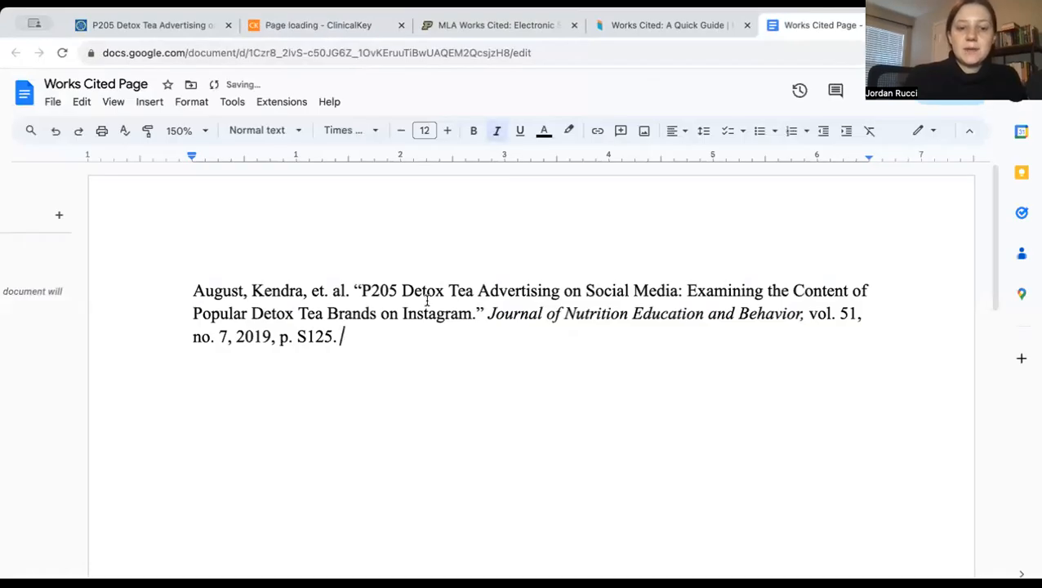
pyautogui.write('Else')
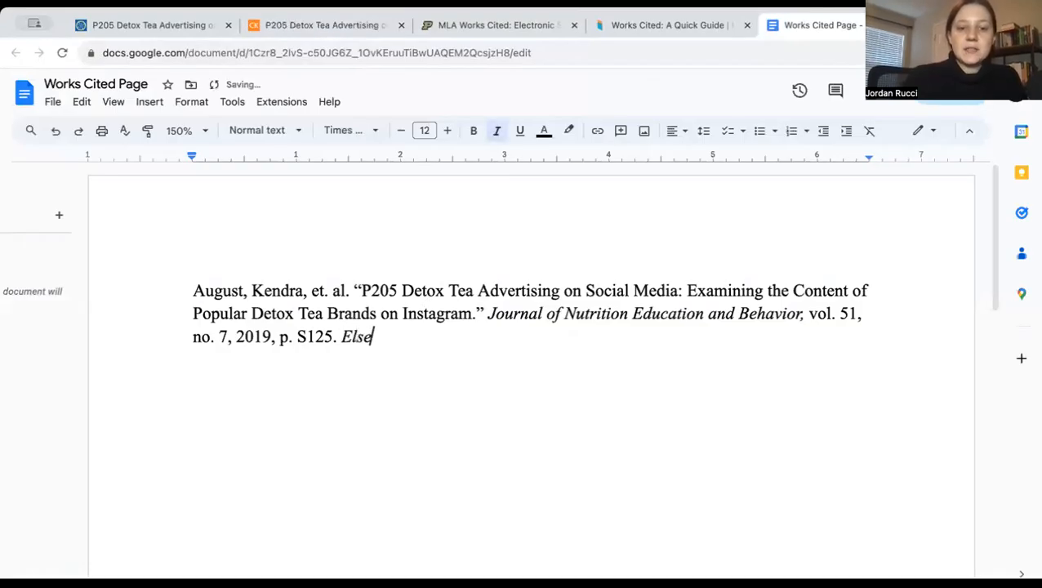
pyautogui.write('vier Cli')
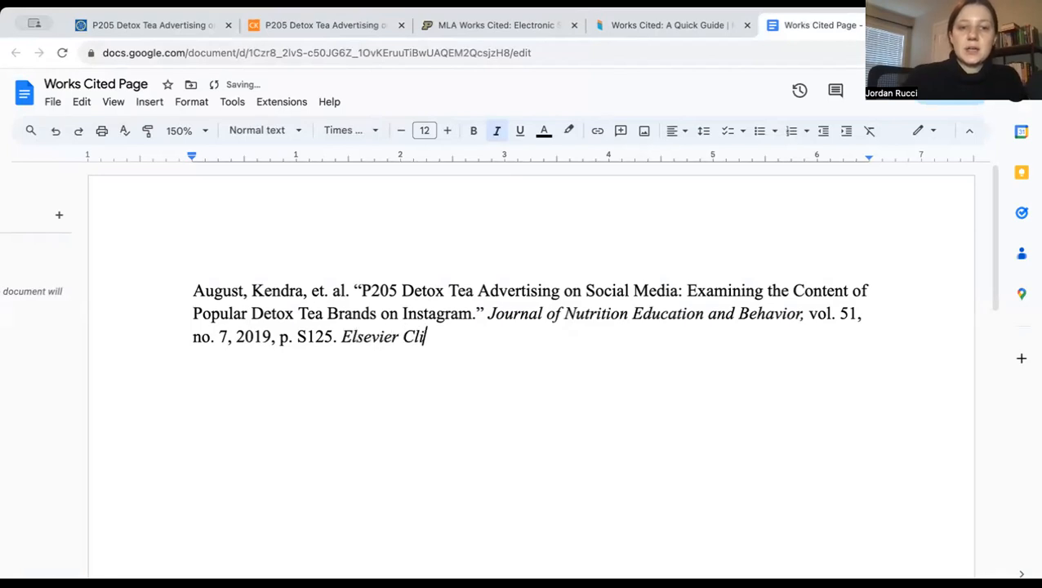
pyautogui.write('nicalKey')
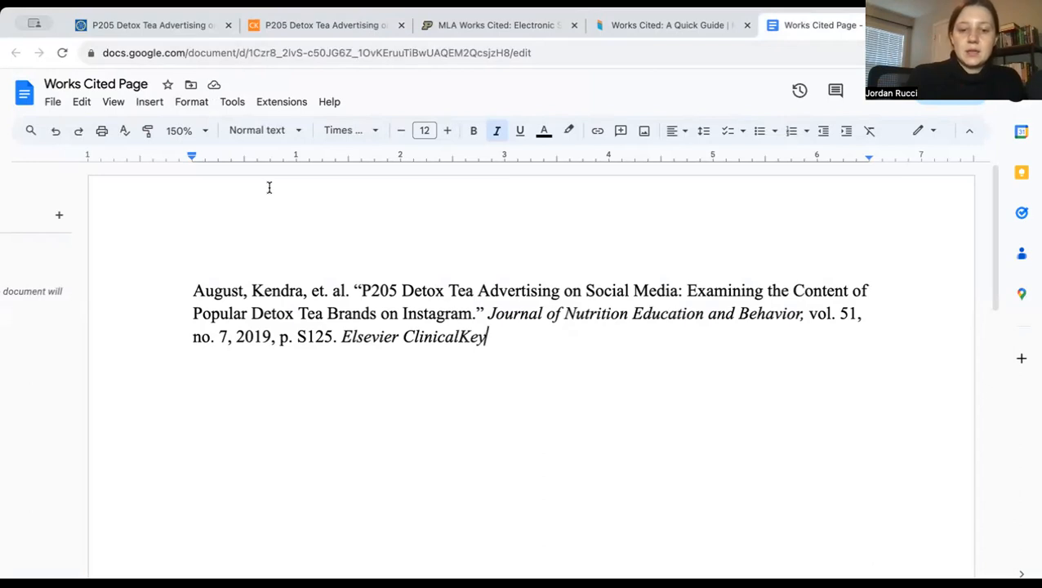
pyautogui.hotkey('ctrl', 'i')
pyautogui.write(',')
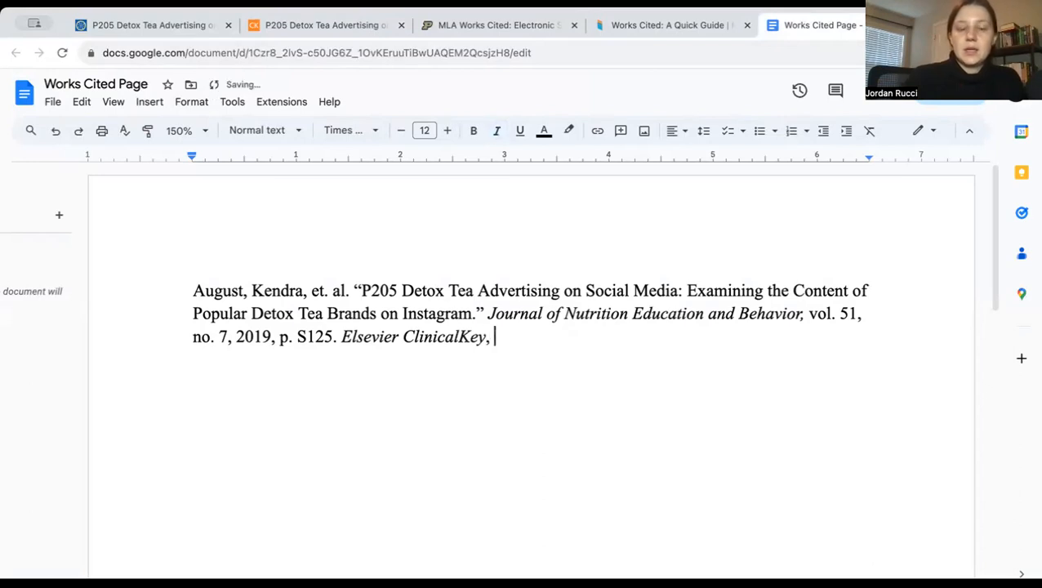
# Copy the article's URL from its ClinicalKey page and paste it after the database name in the entry, followed by a comma
pyautogui.click(144, 27)
pyautogui.click(323, 25)
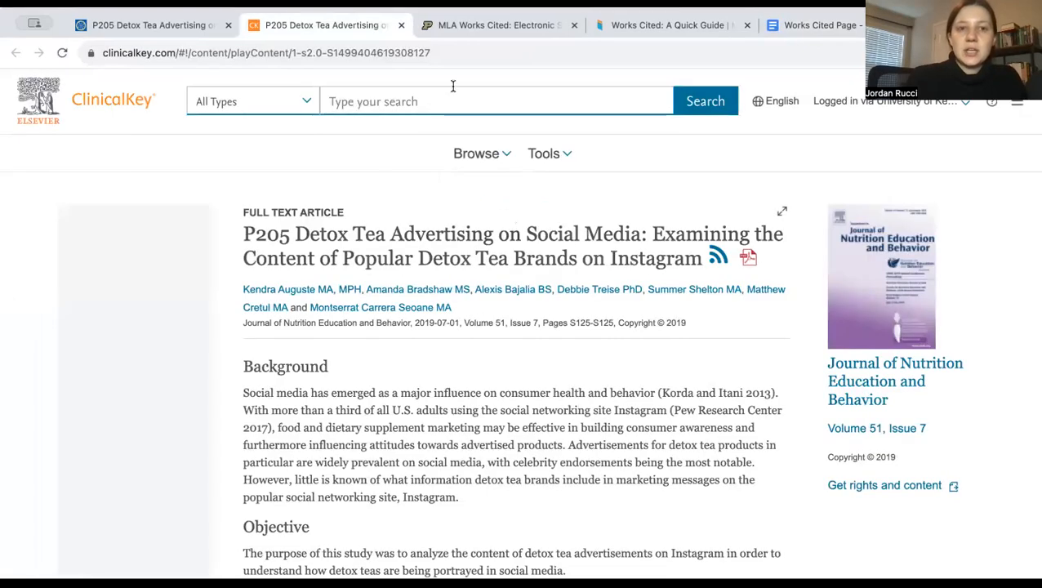
pyautogui.click(370, 51)
pyautogui.click(370, 51)
pyautogui.hotkey('ctrl', 'c')
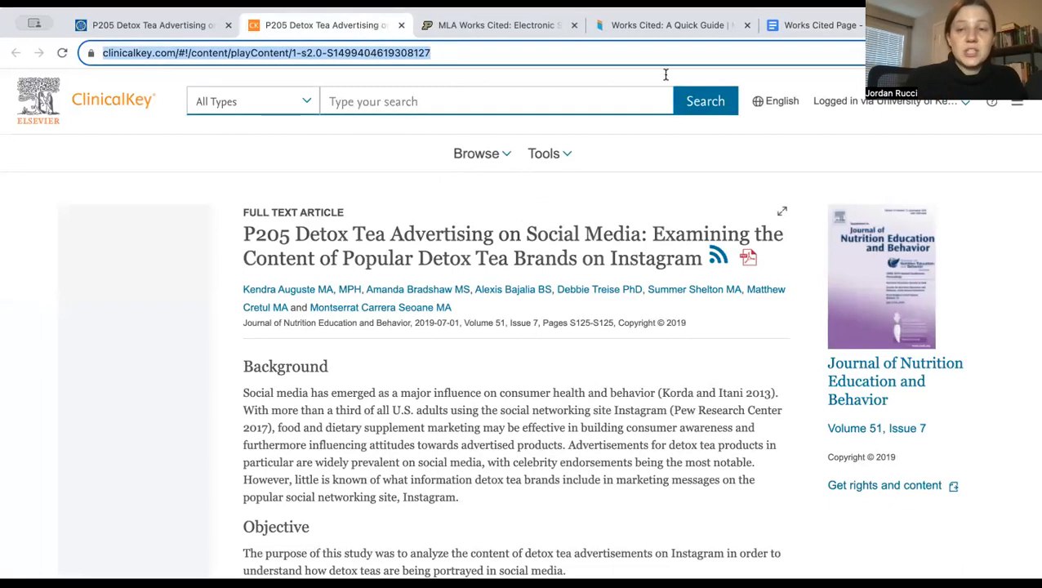
pyautogui.click(792, 27)
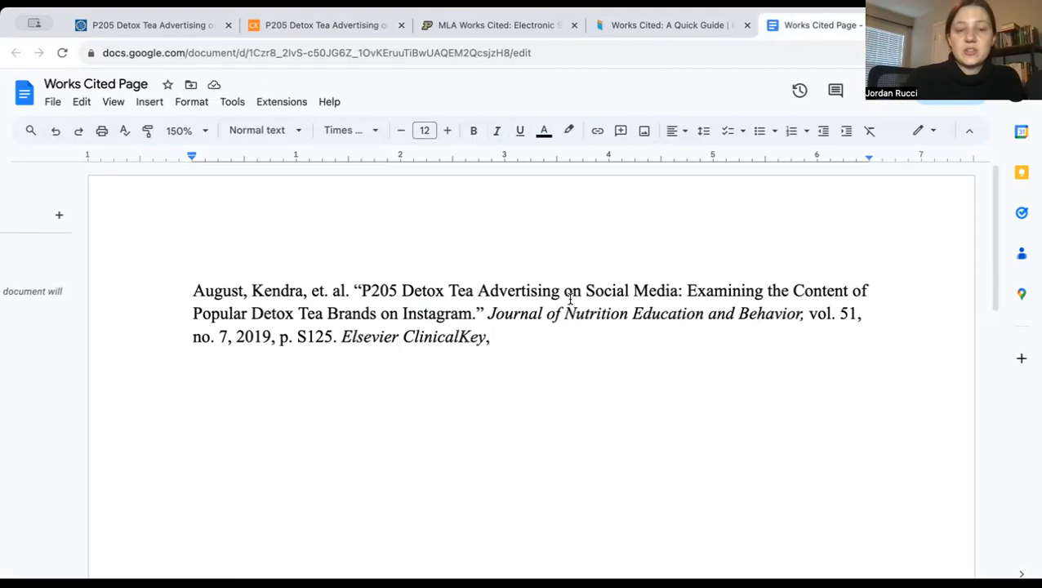
pyautogui.hotkey('ctrl', 'v')
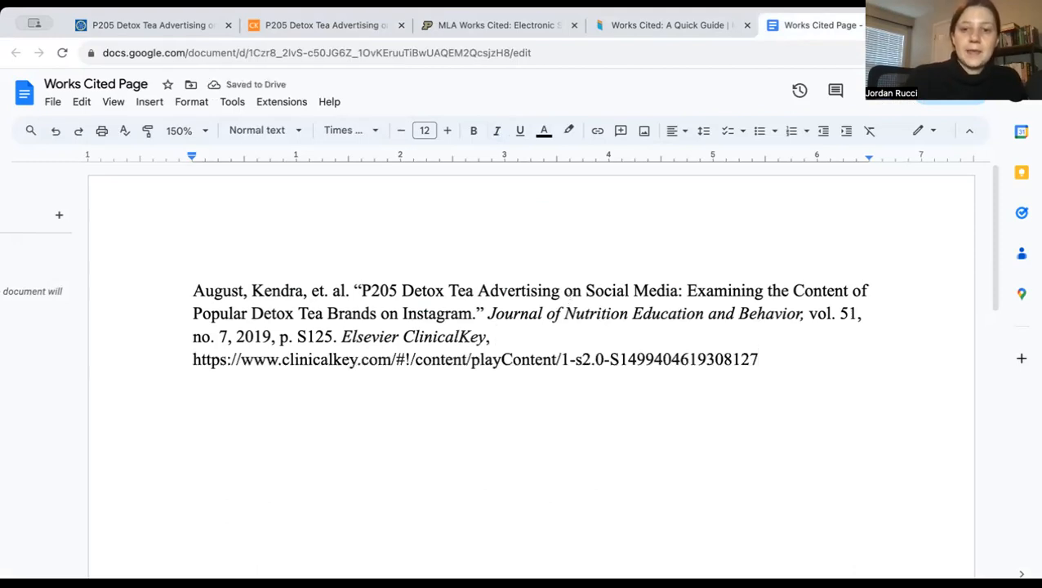
pyautogui.write(',')
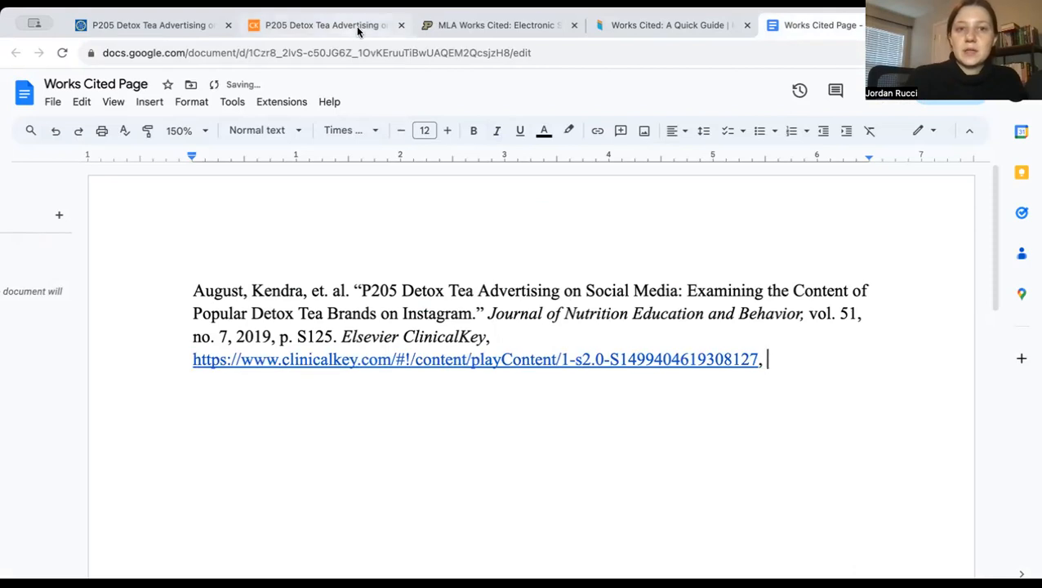
# Following the access date format in the Purdue OWL sample, add "Accessed 1 Dec. 2023." at the end of the entry
pyautogui.click(461, 30)
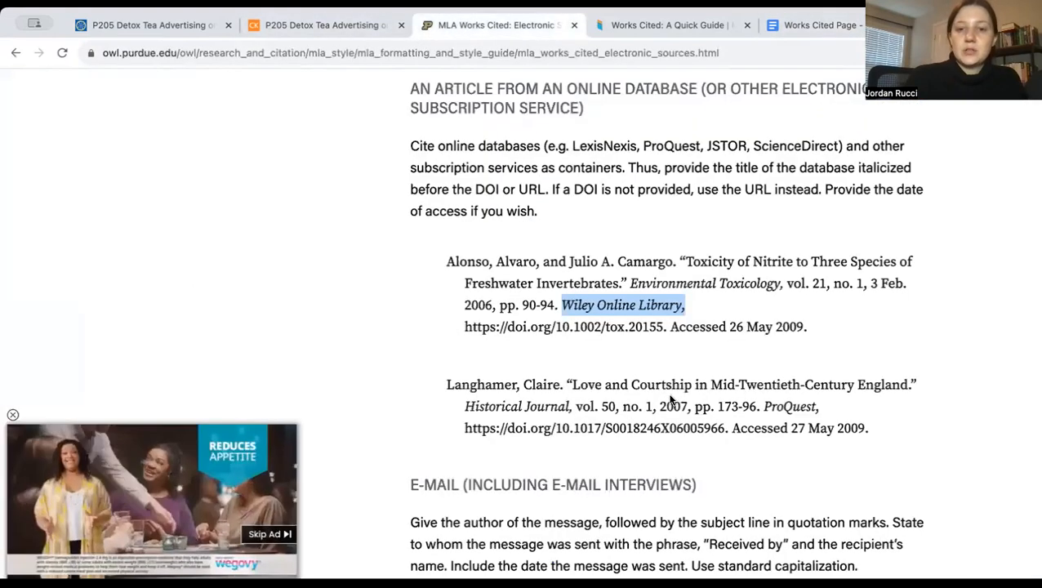
pyautogui.click(672, 326)
pyautogui.moveTo(672, 326); pyautogui.dragTo(811, 323)
pyautogui.click(814, 328)
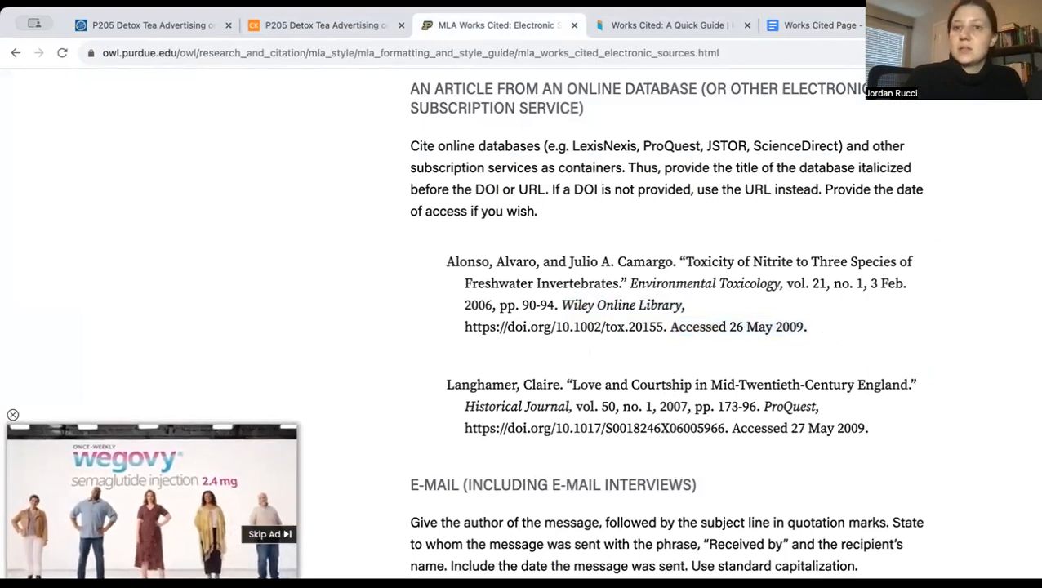
pyautogui.click(816, 25)
pyautogui.write('Acces')
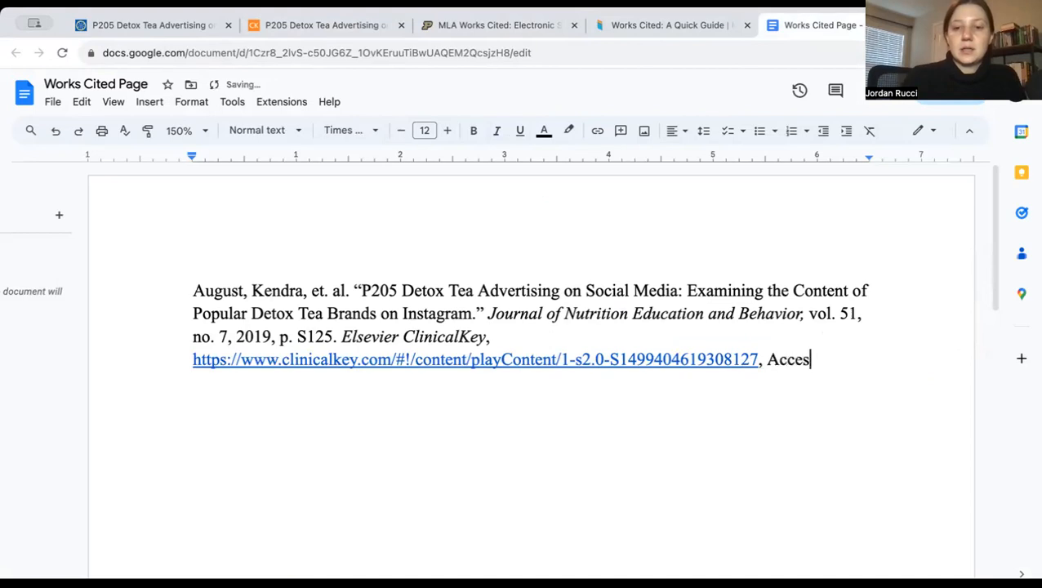
pyautogui.write('sed 1 Dec. ')
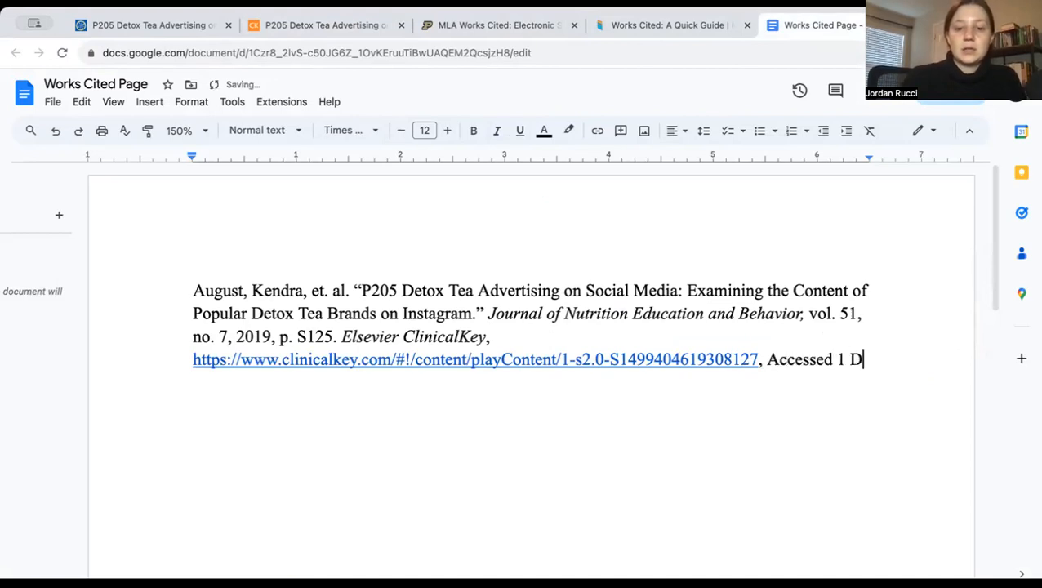
pyautogui.write('2023.')
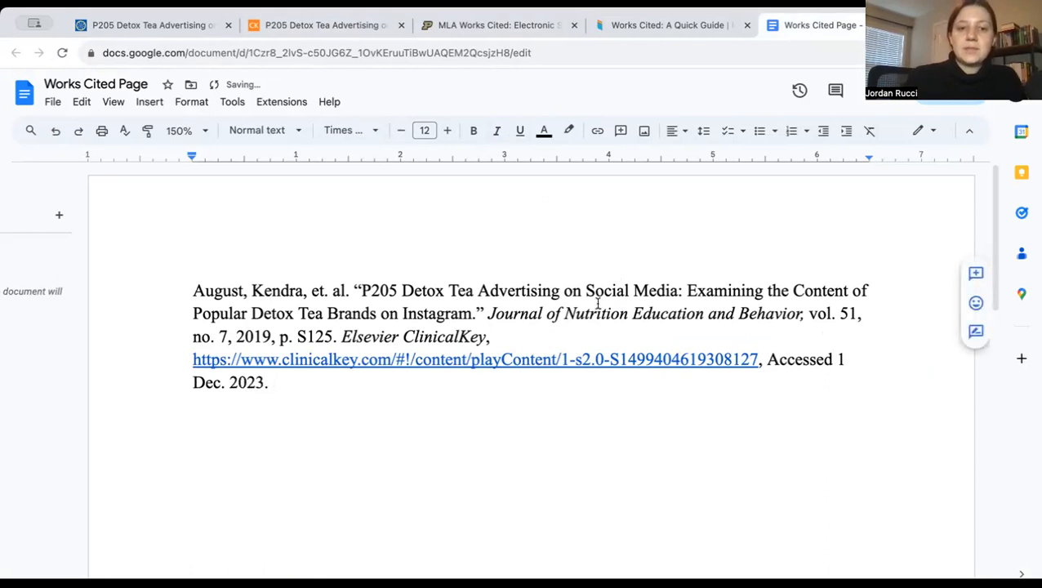
# Remove the hyperlink from the ClinicalKey URL in the entry, keeping it as plain text
pyautogui.rightClick(568, 365)
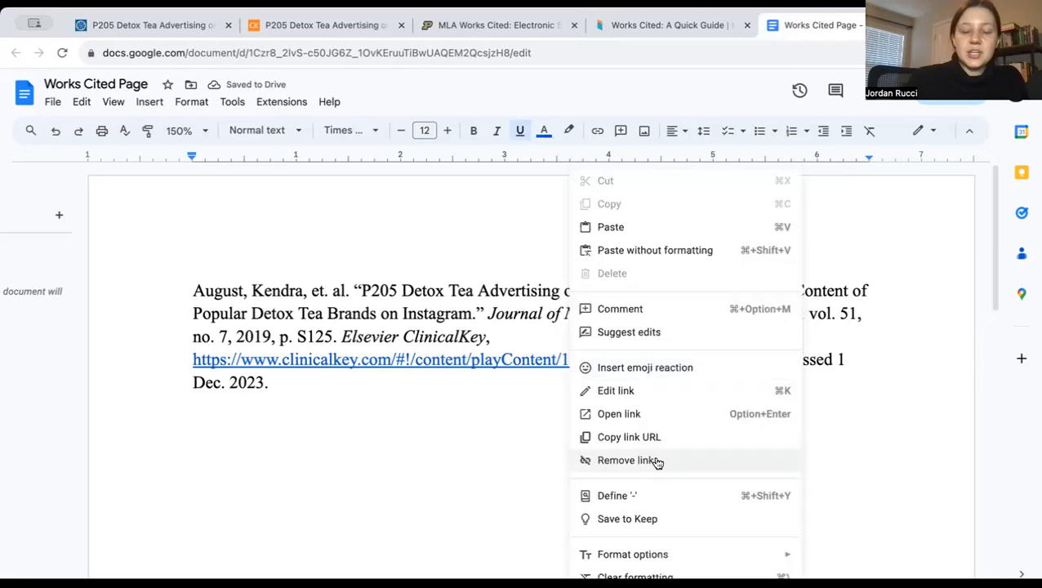
pyautogui.click(625, 460)
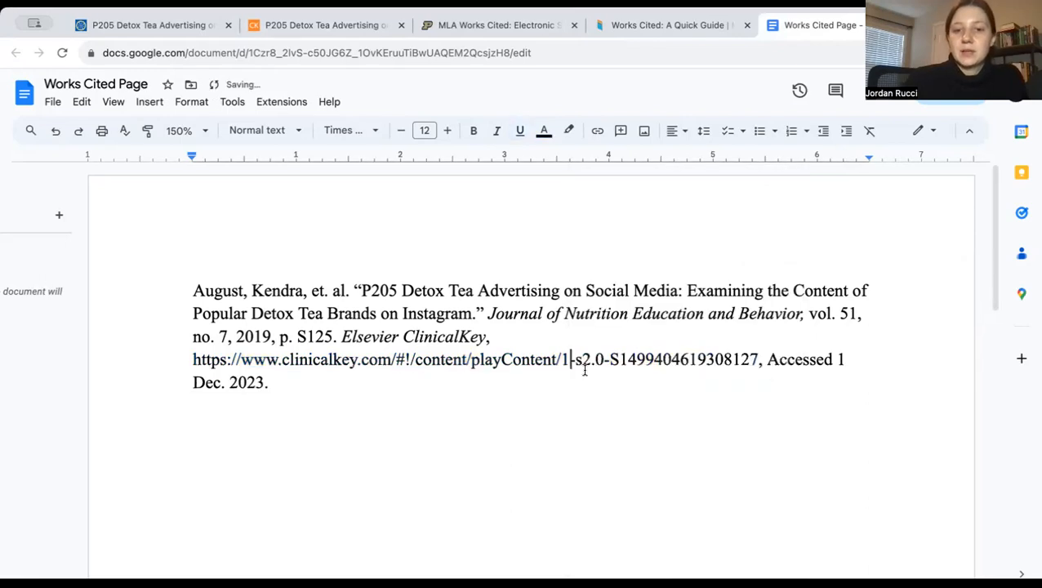
pyautogui.click(193, 356)
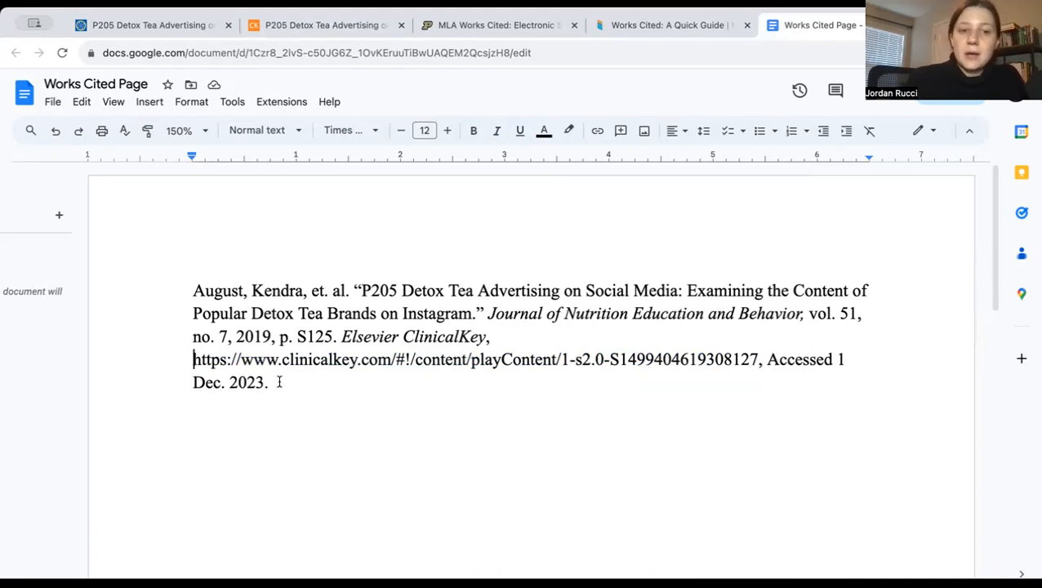
# Apply a 0.5-inch hanging indent to the entire works cited entry, with the left and right indentation at 0
pyautogui.moveTo(273, 383); pyautogui.dragTo(165, 284)
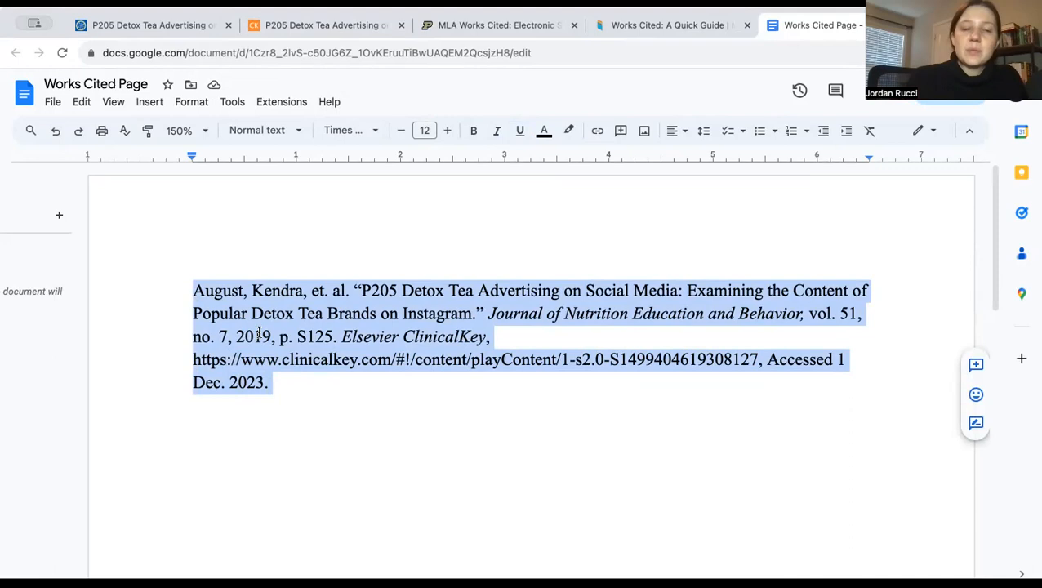
pyautogui.click(192, 102)
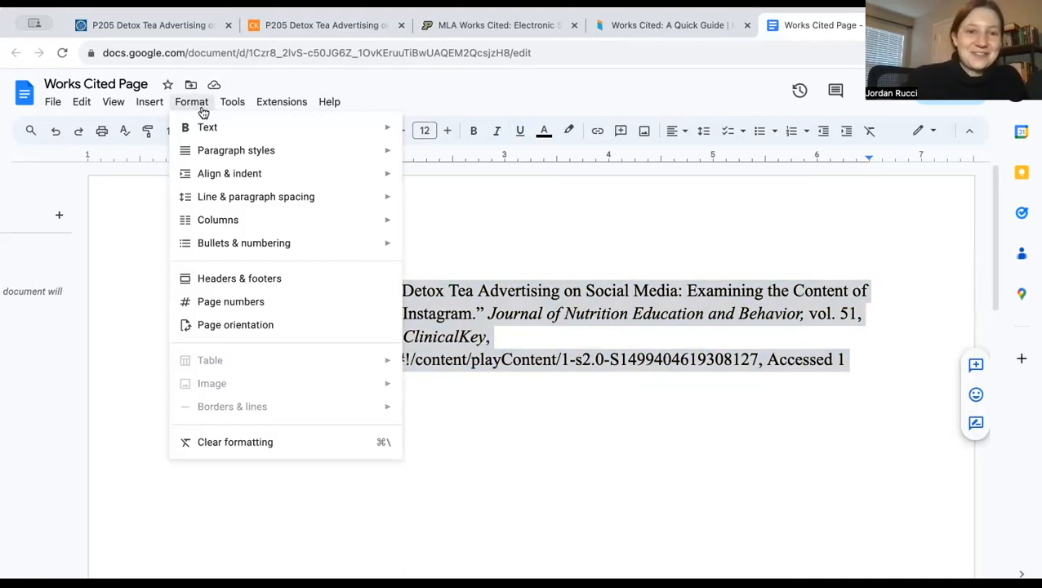
pyautogui.moveTo(221, 156)
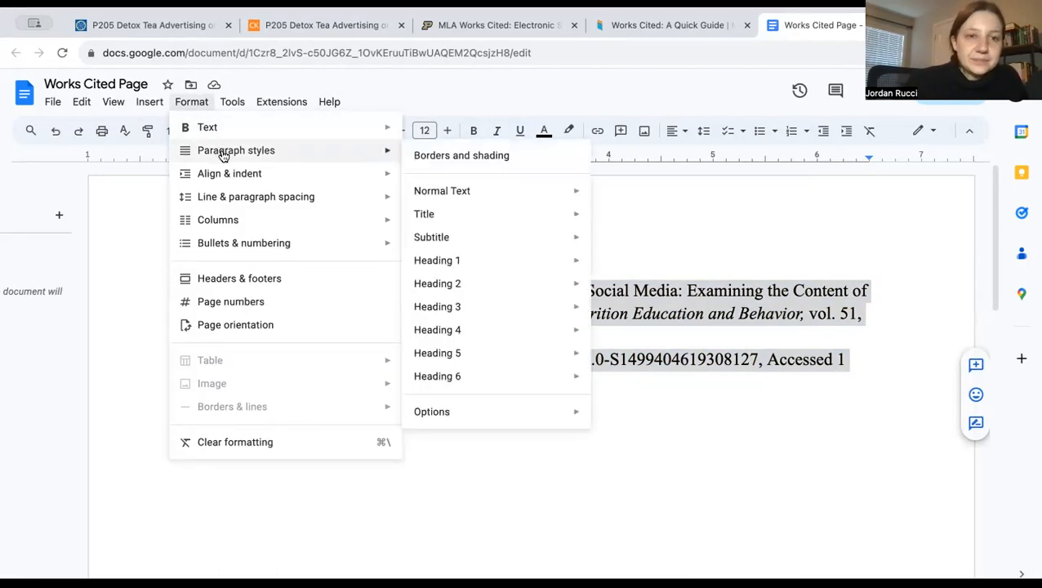
pyautogui.moveTo(233, 176)
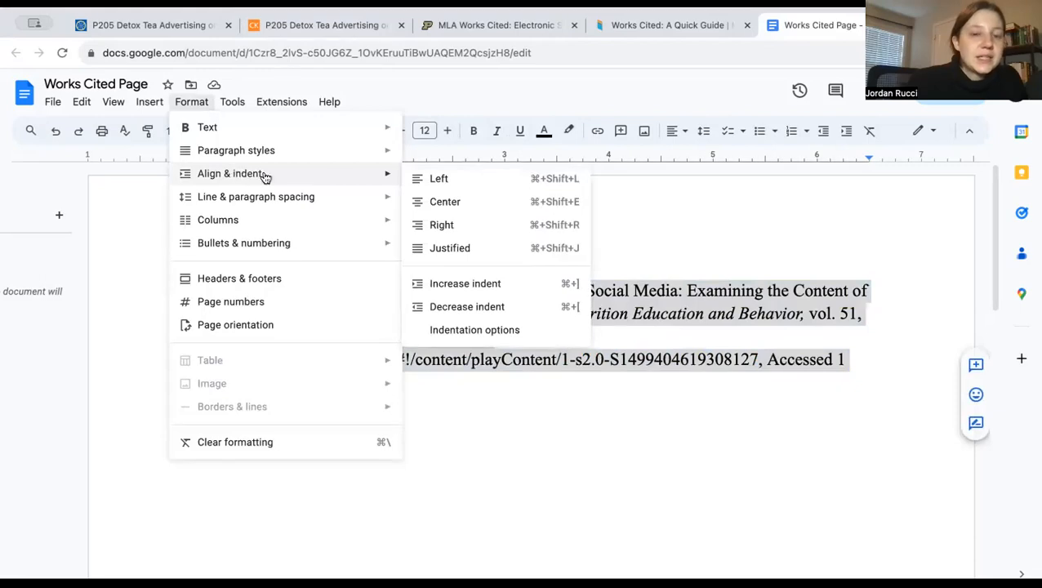
pyautogui.click(485, 332)
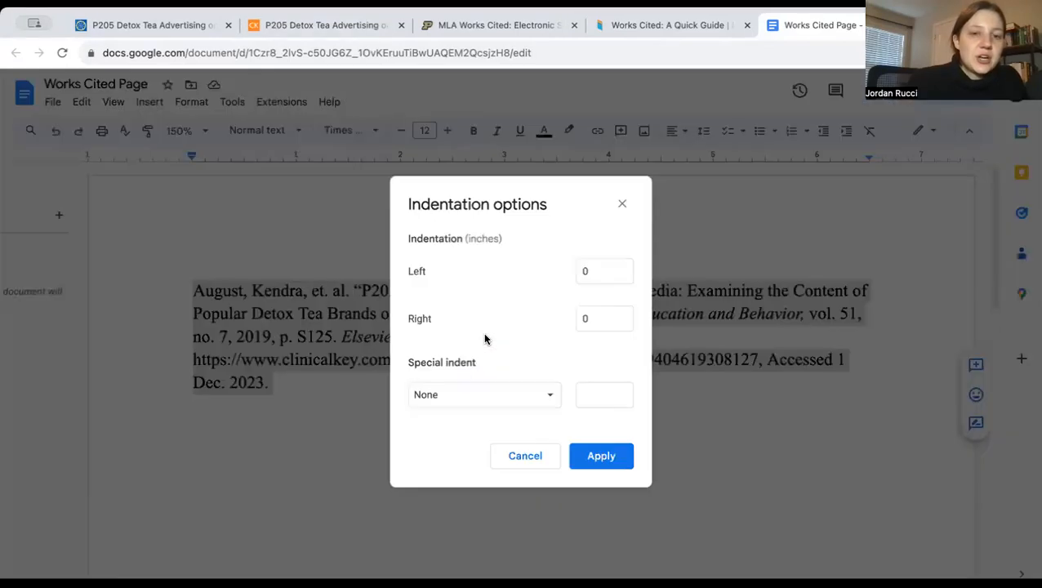
pyautogui.click(525, 403)
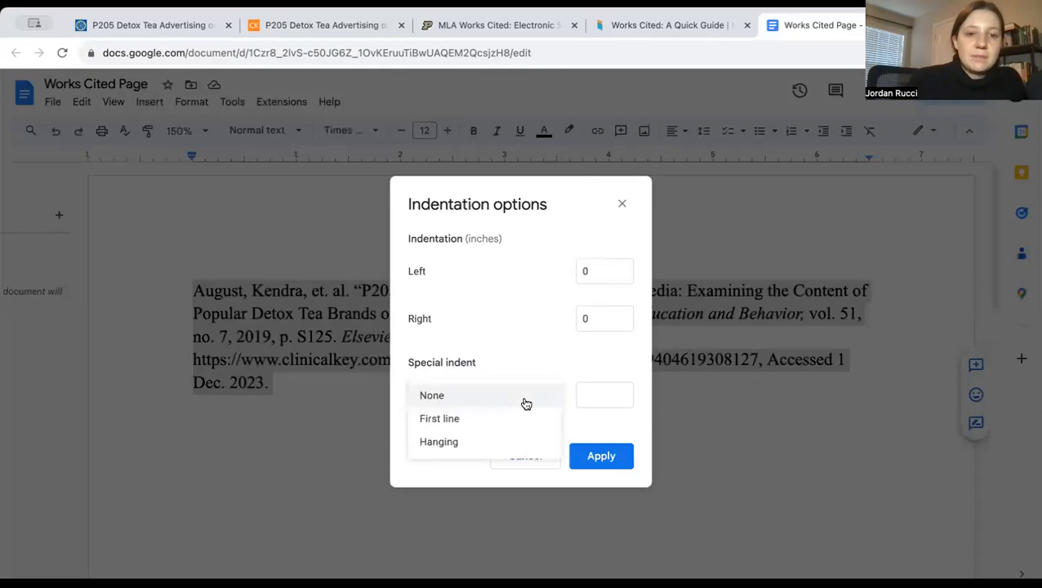
pyautogui.click(513, 440)
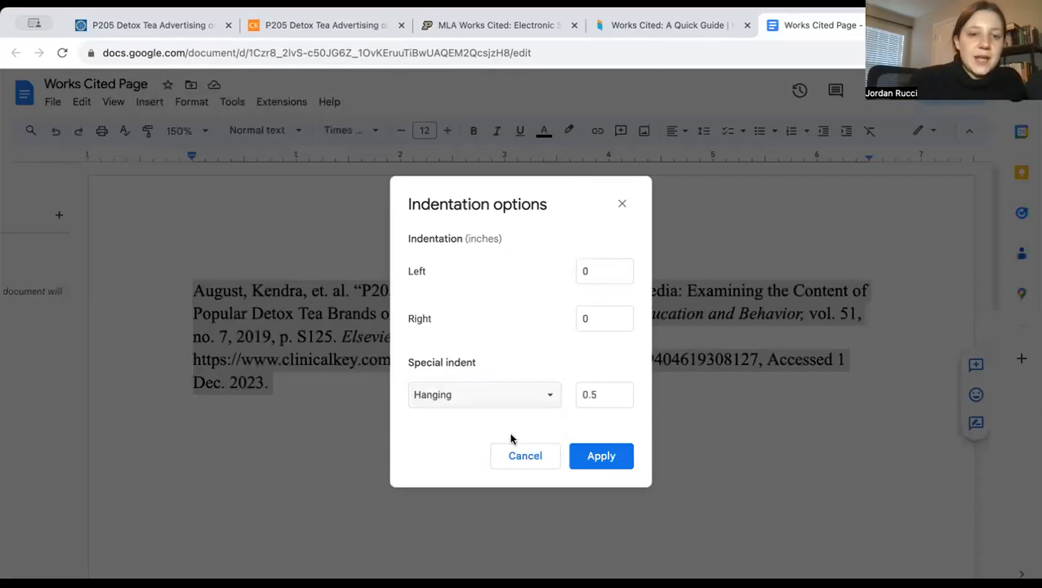
pyautogui.click(599, 456)
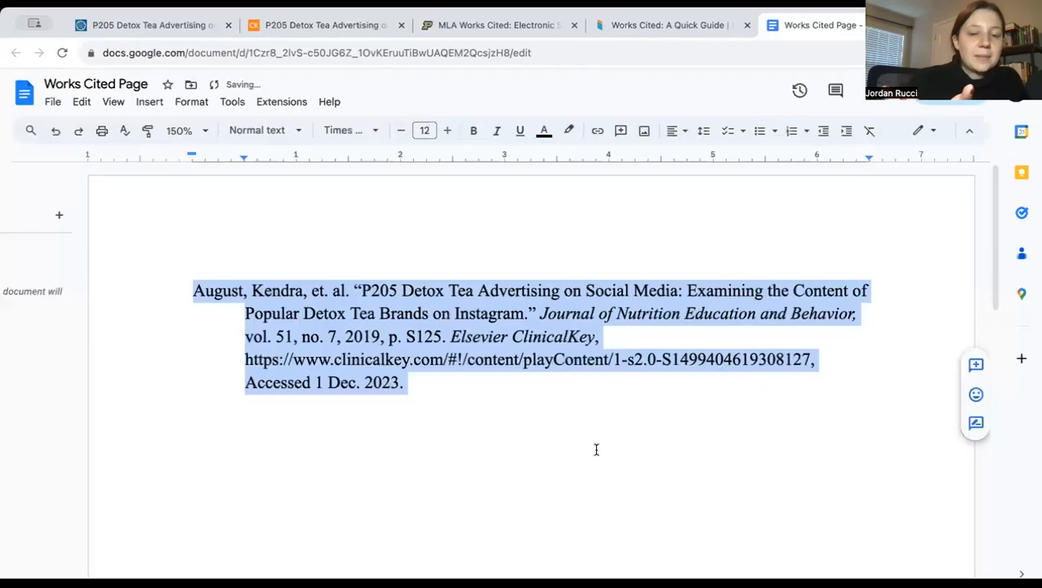
# Deselect the entry and add two new lines after its access date
pyautogui.click(510, 391)
pyautogui.press('Return')
pyautogui.press('Return')
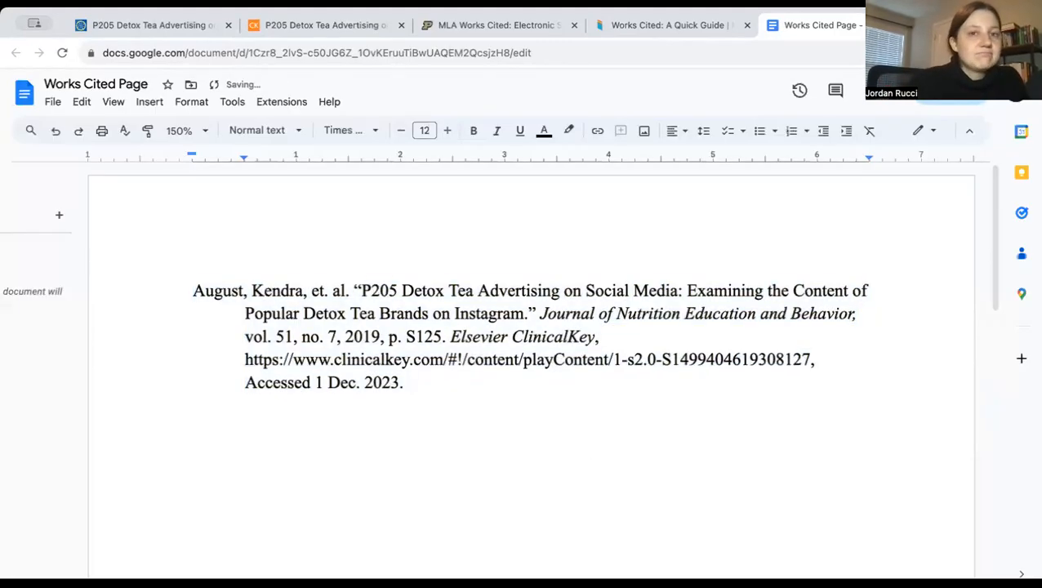